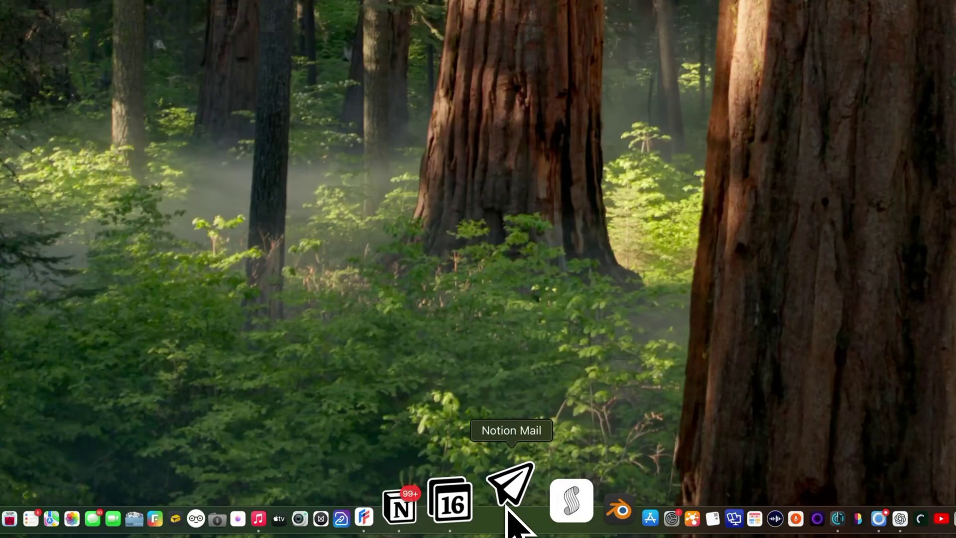
Launch Notion Mail from its paper-plane icon in the Dock.
{"action": "left_click", "coordinate": [507, 507]}
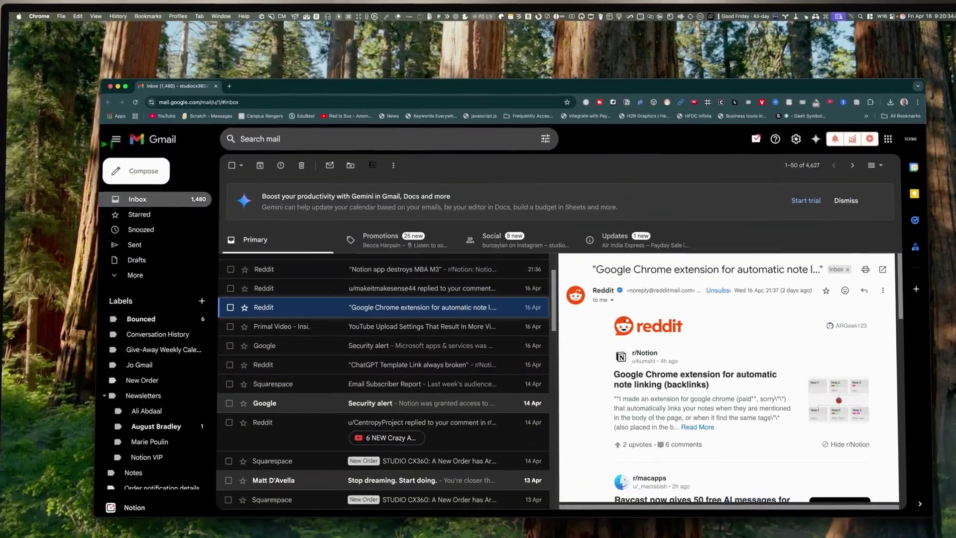
Move down the Gmail inbox and scroll the Notion Mail waitlist email to its feature list.
{"action": "key", "text": "Down"}
{"action": "key", "text": "Down"}
{"action": "key", "text": "Down"}
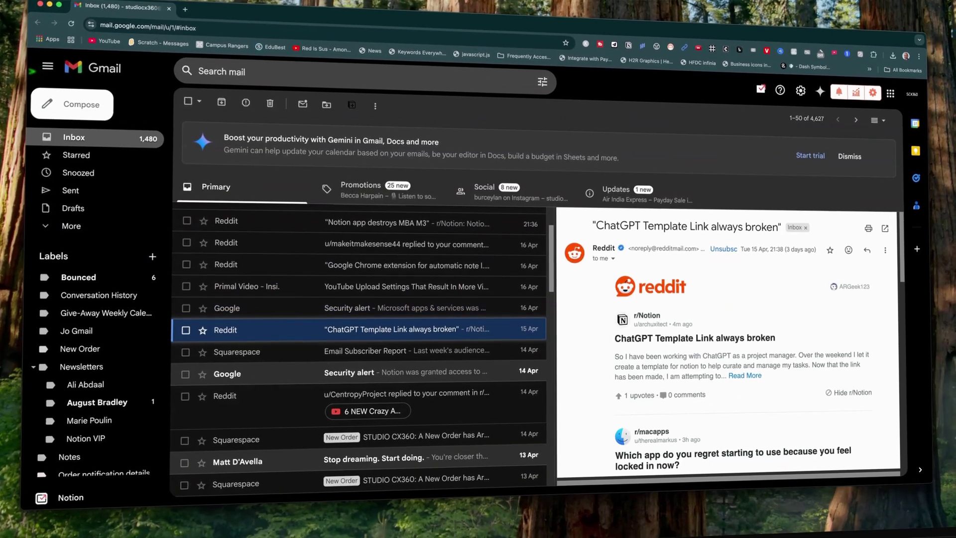
{"action": "key", "text": "Down"}
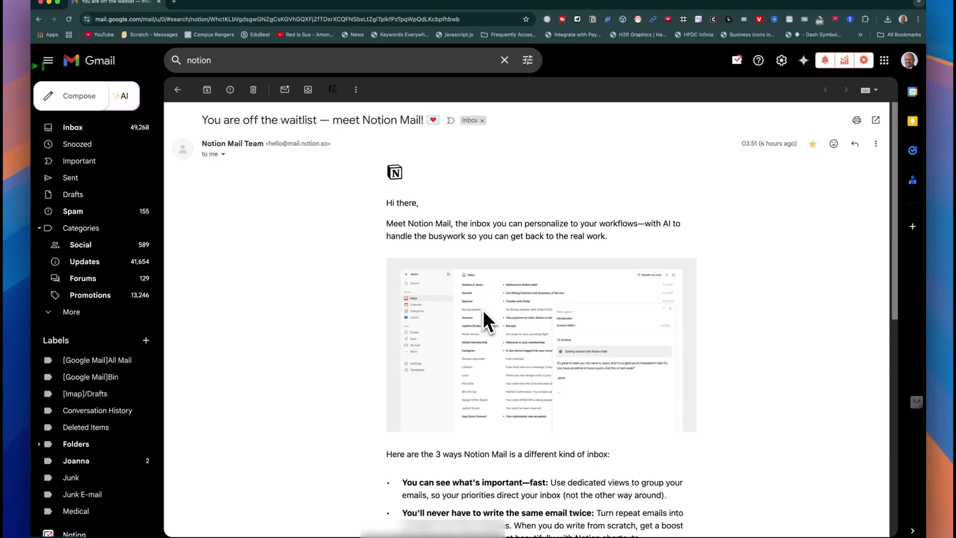
{"action": "scroll", "coordinate": [483, 310], "scroll_direction": "down", "scroll_amount": 5}
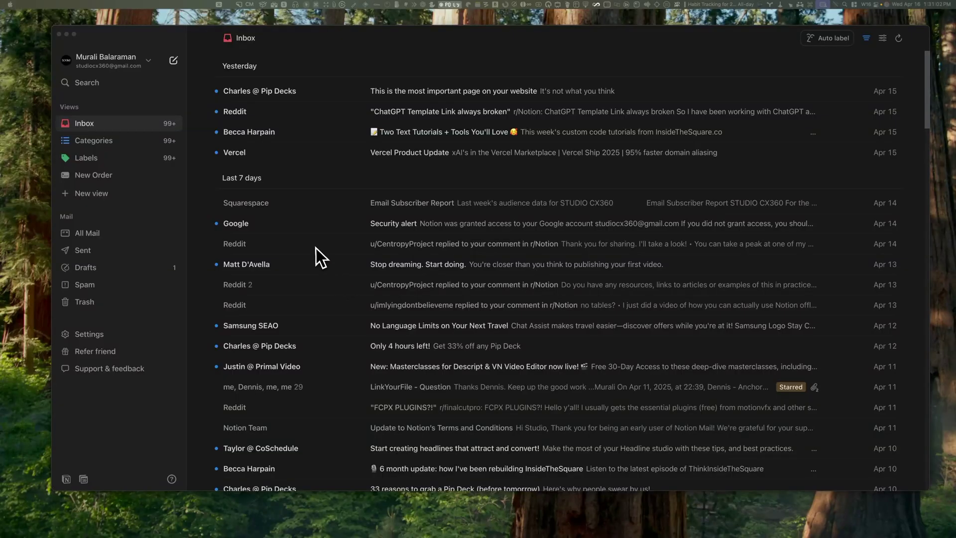
Confirm threads open in Side peek, then open the Storming Gravity Team Orbitkey email.
{"action": "scroll", "coordinate": [282, 178], "scroll_direction": "down", "scroll_amount": 10}
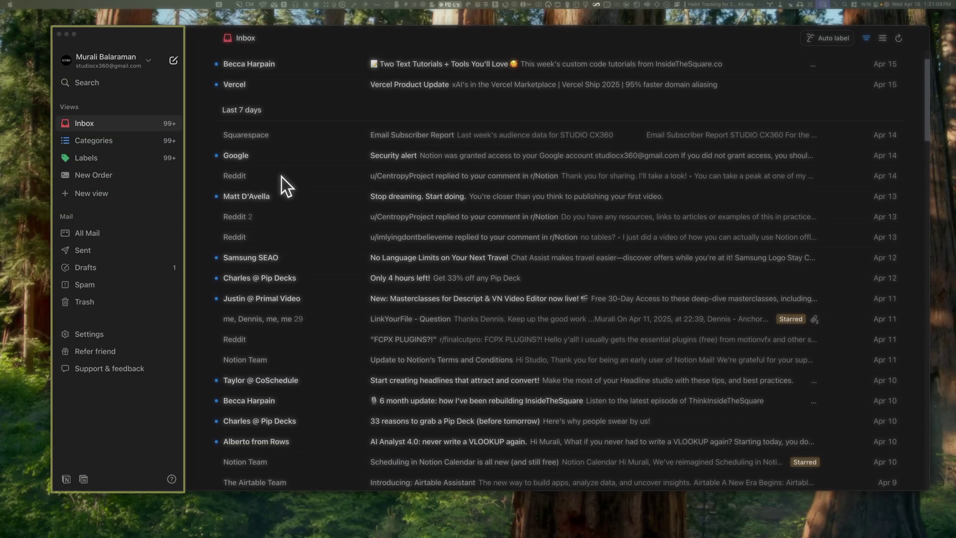
{"action": "scroll", "coordinate": [282, 178], "scroll_direction": "down", "scroll_amount": 4}
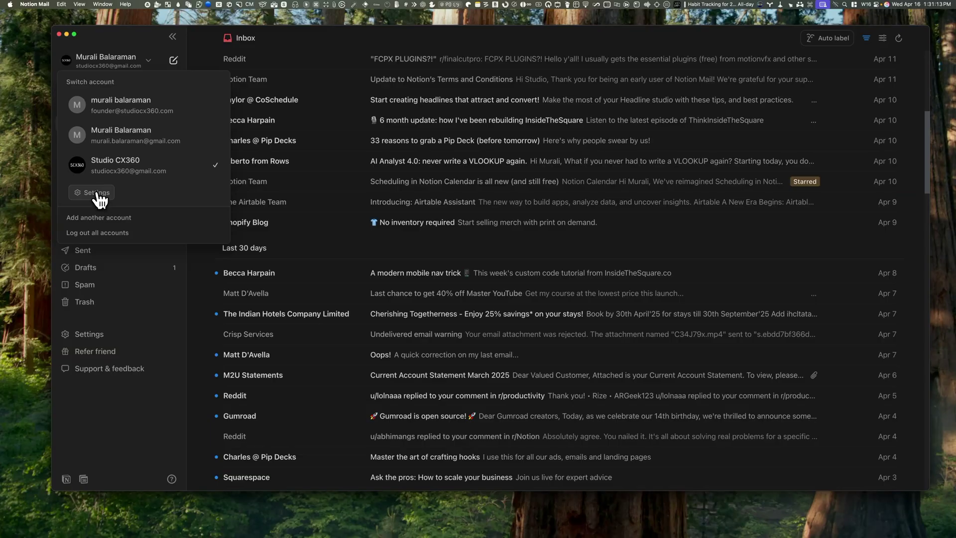
{"action": "left_click", "coordinate": [96, 196]}
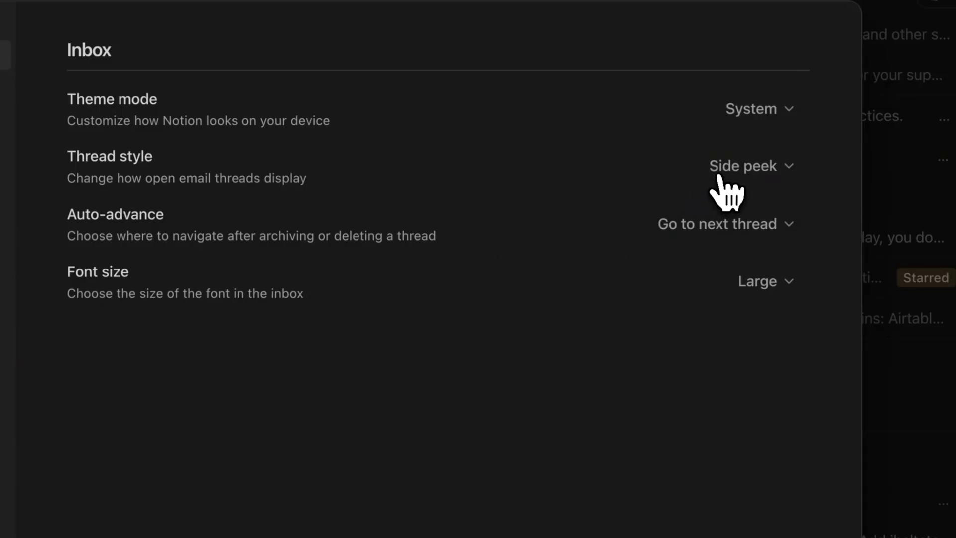
{"action": "left_click", "coordinate": [739, 169]}
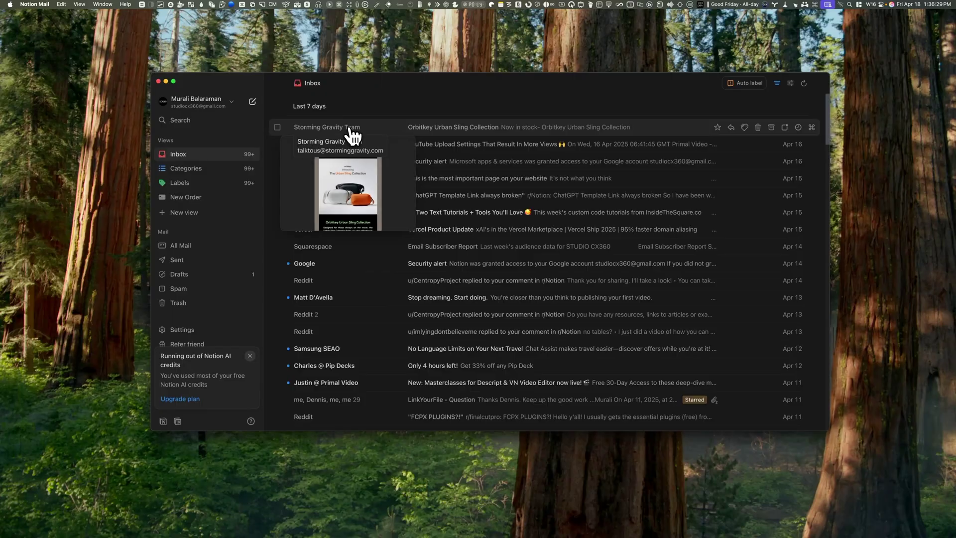
{"action": "left_click", "coordinate": [352, 134]}
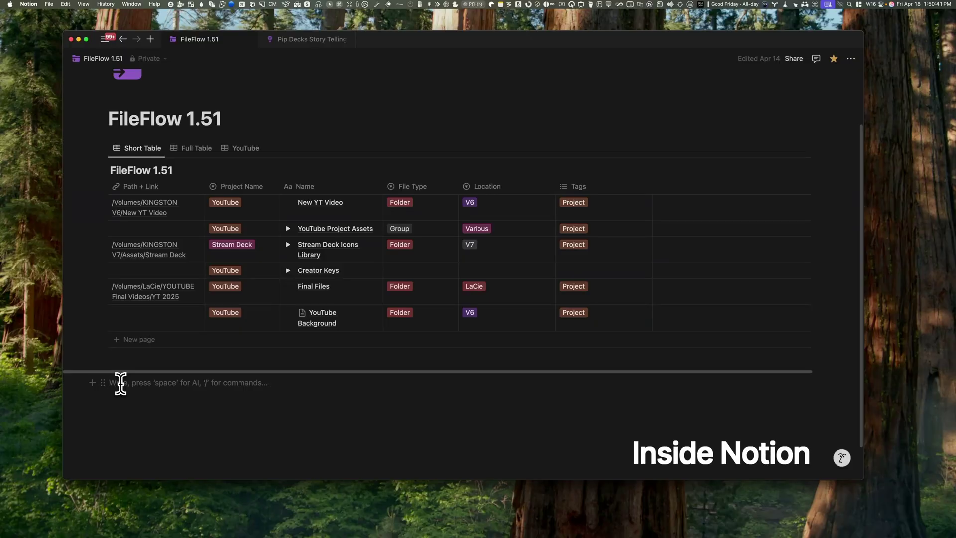
Bring up the / block menu in the draft body, then dismiss it and delete the slash.
{"action": "type", "text": "/"}
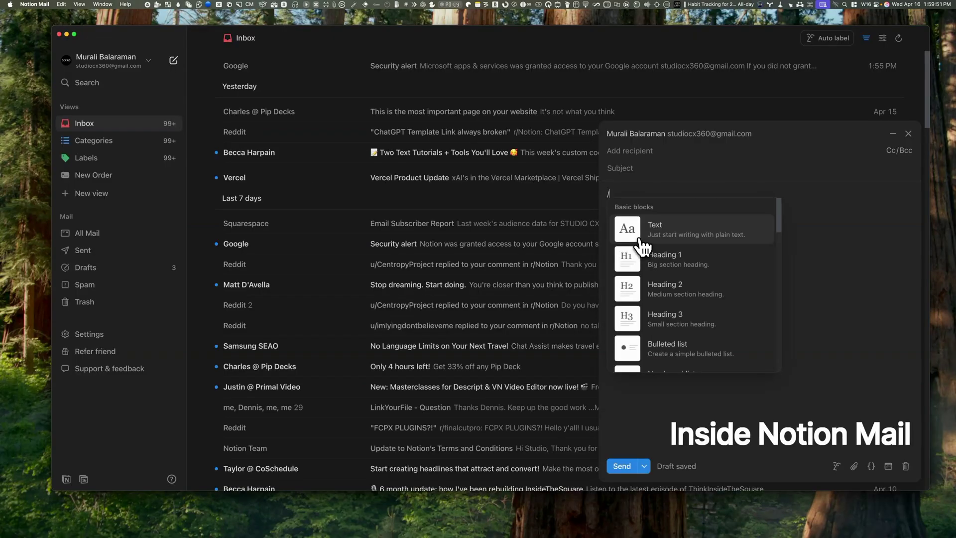
{"action": "type", "text": "/"}
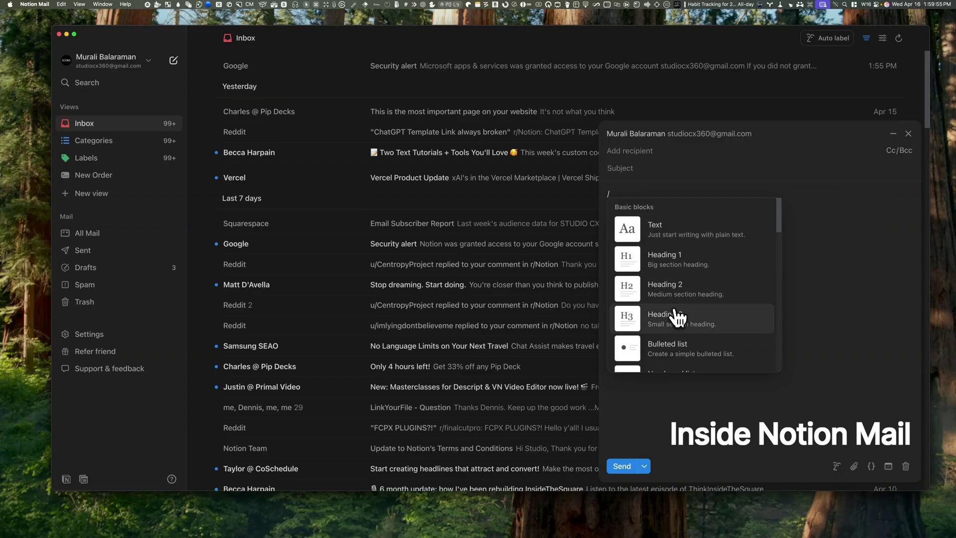
{"action": "key", "text": "BackSpace"}
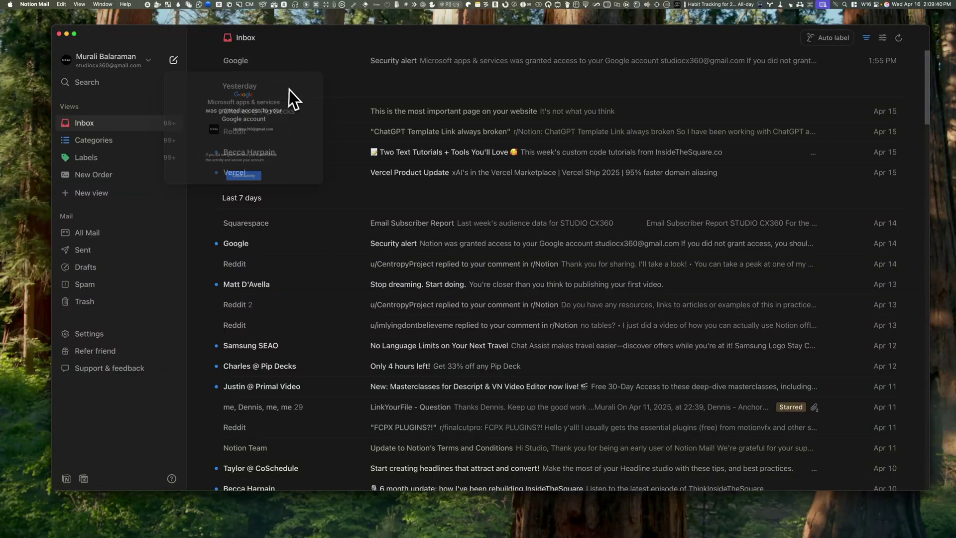
{"action": "mouse_move", "coordinate": [397, 118]}
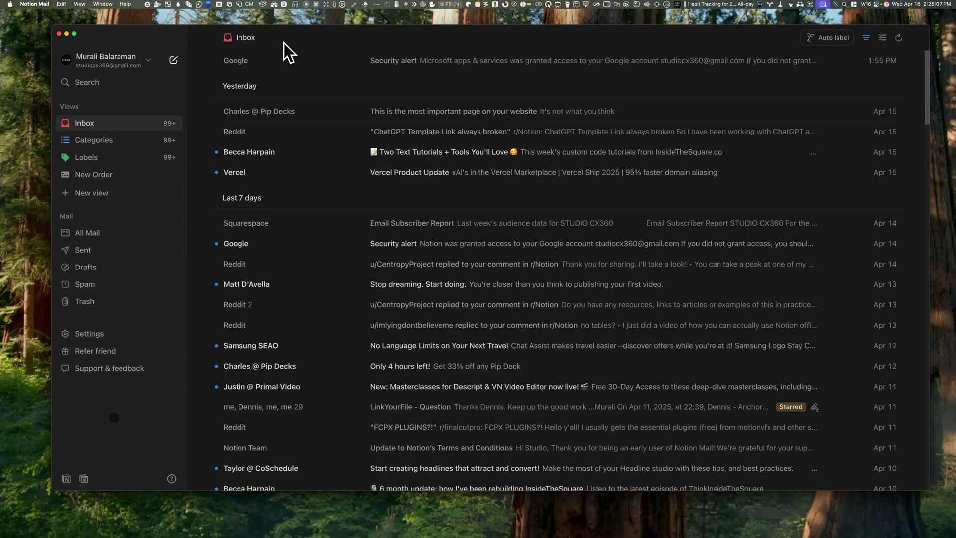
{"action": "key", "text": "Down"}
{"action": "key", "text": "Down"}
{"action": "key", "text": "Down"}
{"action": "key", "text": "Down"}
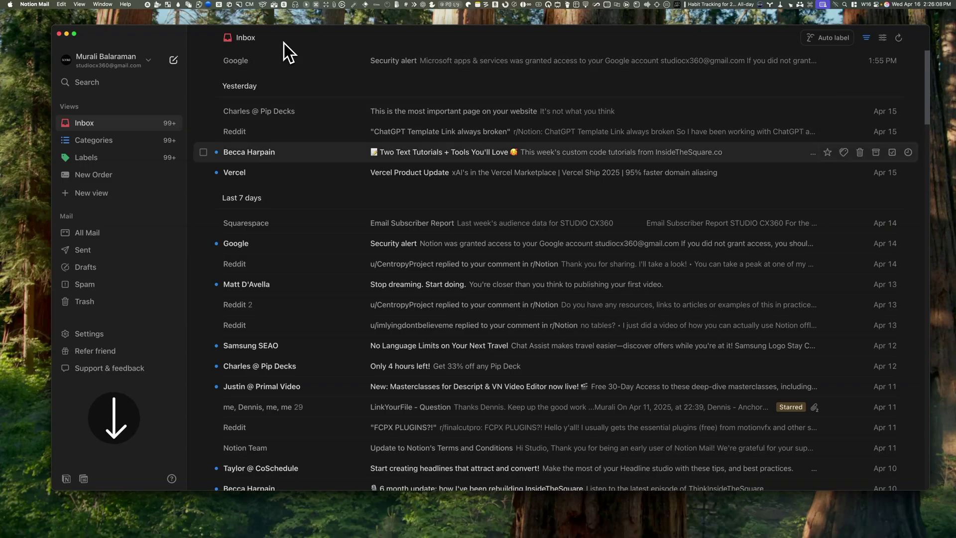
{"action": "key", "text": "Down"}
{"action": "key", "text": "Down"}
{"action": "key", "text": "Down"}
{"action": "key", "text": "Down"}
{"action": "key", "text": "Down"}
{"action": "key", "text": "Down"}
{"action": "key", "text": "Down"}
{"action": "key", "text": "Down"}
{"action": "key", "text": "Down"}
{"action": "key", "text": "Down"}
{"action": "key", "text": "Down"}
{"action": "key", "text": "Down"}
{"action": "key", "text": "Down"}
{"action": "key", "text": "Down"}
{"action": "key", "text": "Down"}
{"action": "key", "text": "Down"}
{"action": "key", "text": "Down"}
{"action": "key", "text": "Down"}
{"action": "key", "text": "Down"}
{"action": "key", "text": "Down"}
{"action": "key", "text": "Down"}
{"action": "key", "text": "Down"}
{"action": "key", "text": "Down"}
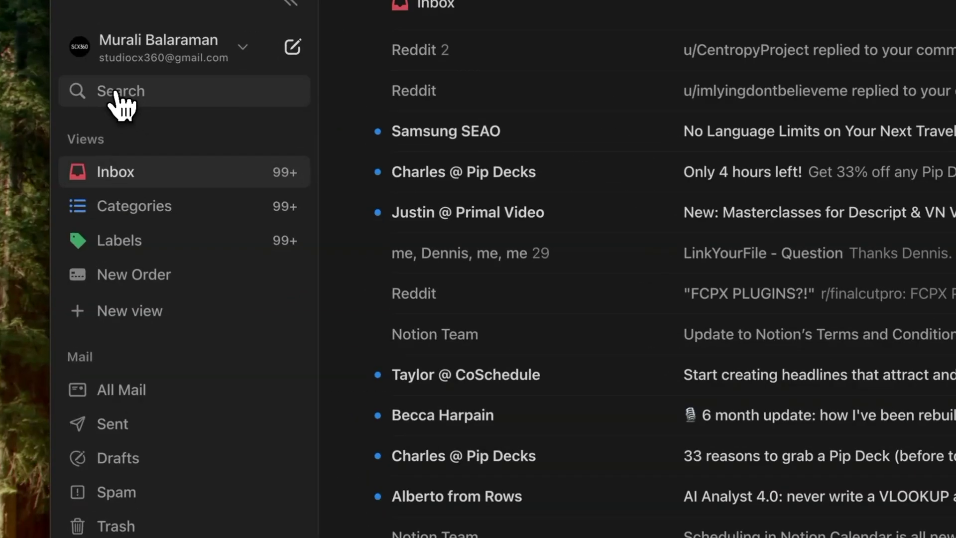
Ask the AI to draft a reply to the Primal Video email requesting removal from the list.
{"action": "left_click", "coordinate": [89, 86]}
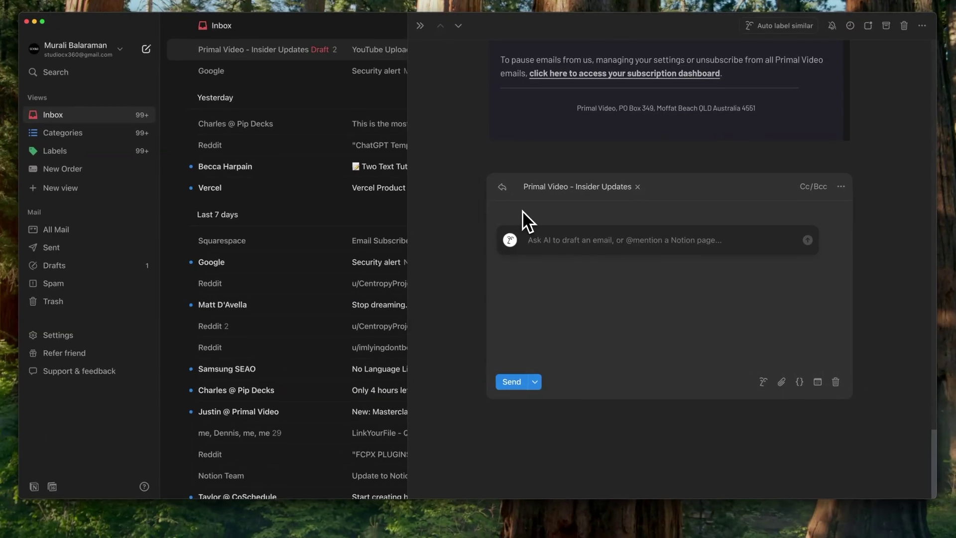
{"action": "type", "text": "Can you draft a reply to take me off this mailing list?"}
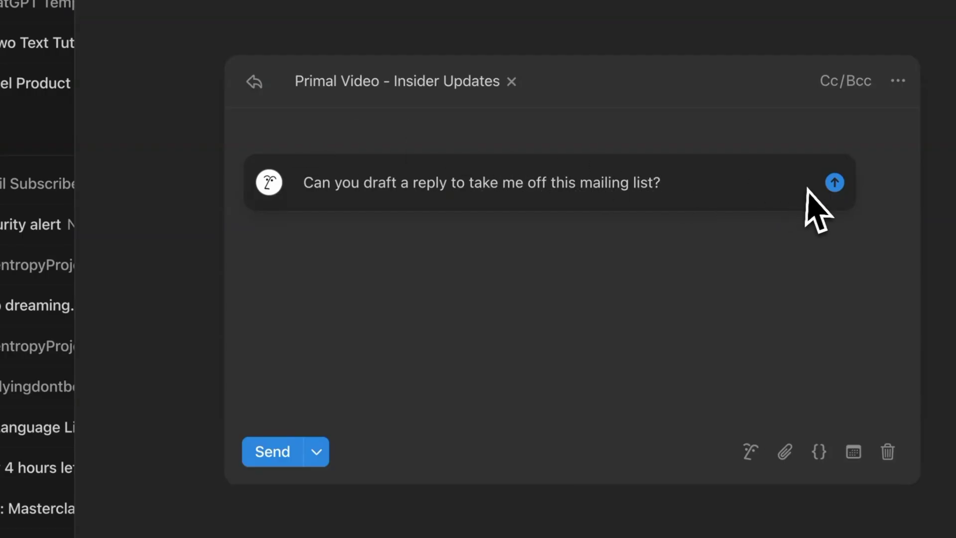
{"action": "left_click", "coordinate": [835, 182]}
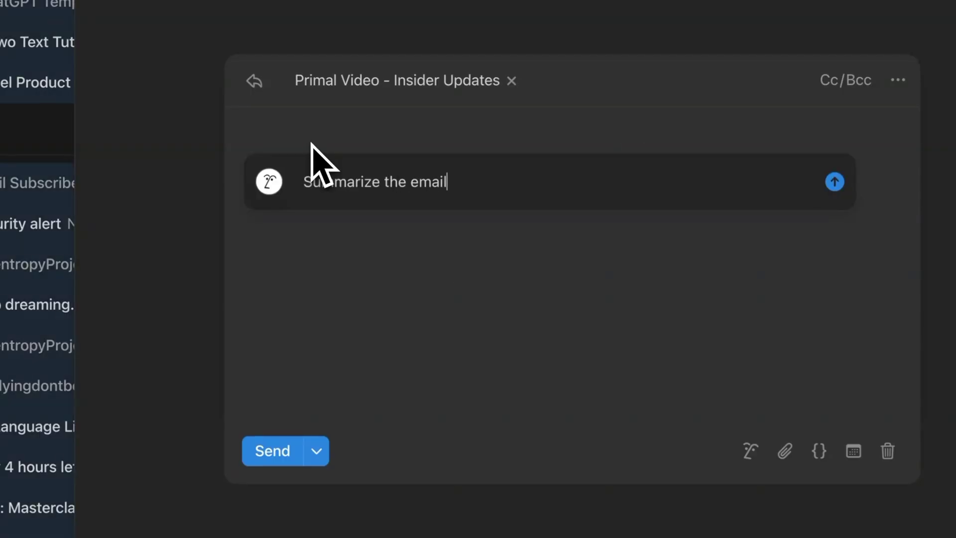
{"action": "left_click", "coordinate": [835, 182]}
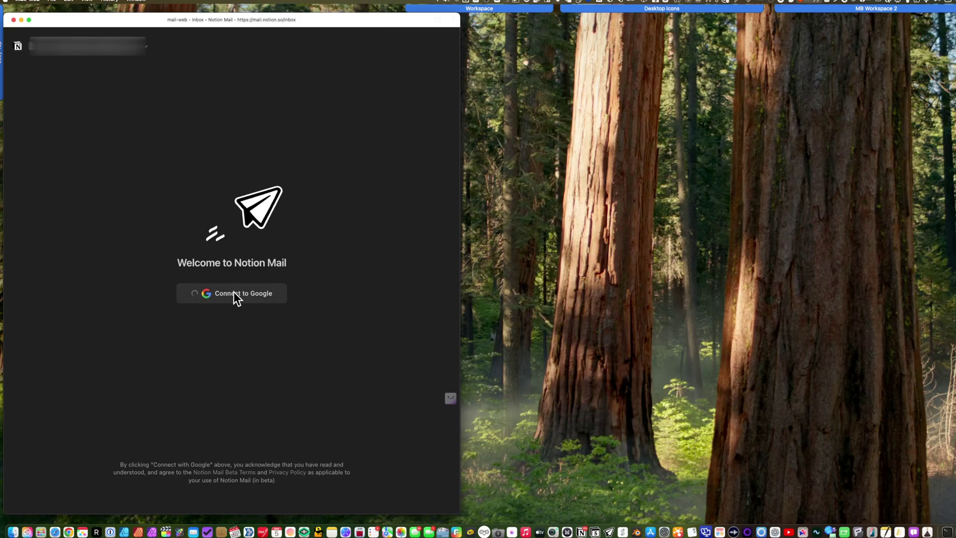
Connect the Google account, grant permissions, and set the Social and GitHub categories to Included.
{"action": "left_click", "coordinate": [234, 293]}
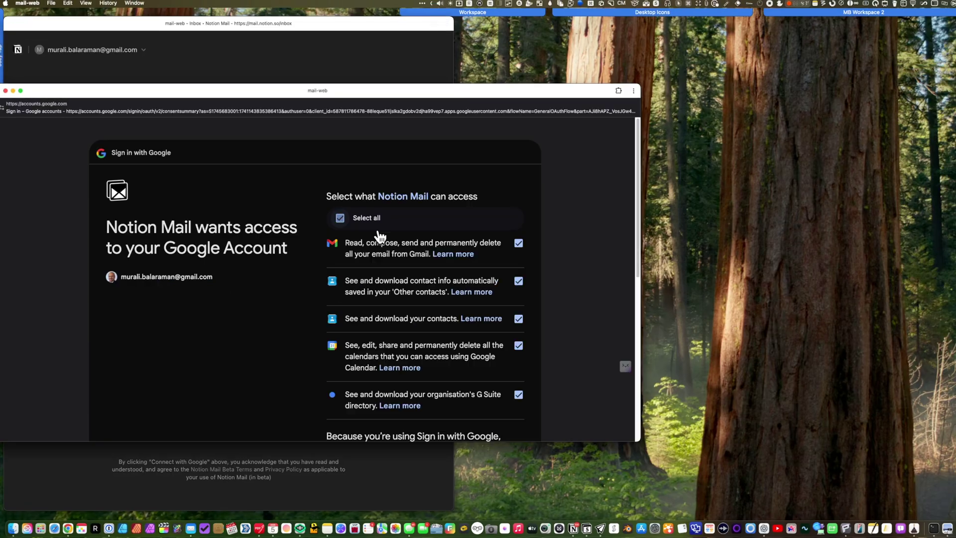
{"action": "scroll", "coordinate": [394, 247], "scroll_direction": "down", "scroll_amount": 10}
{"action": "left_click", "coordinate": [461, 365]}
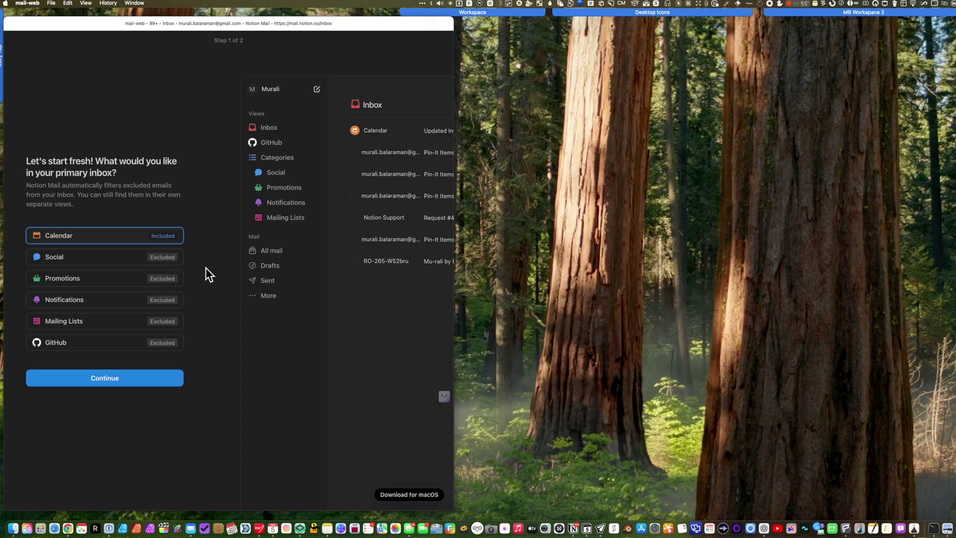
{"action": "left_click", "coordinate": [163, 258]}
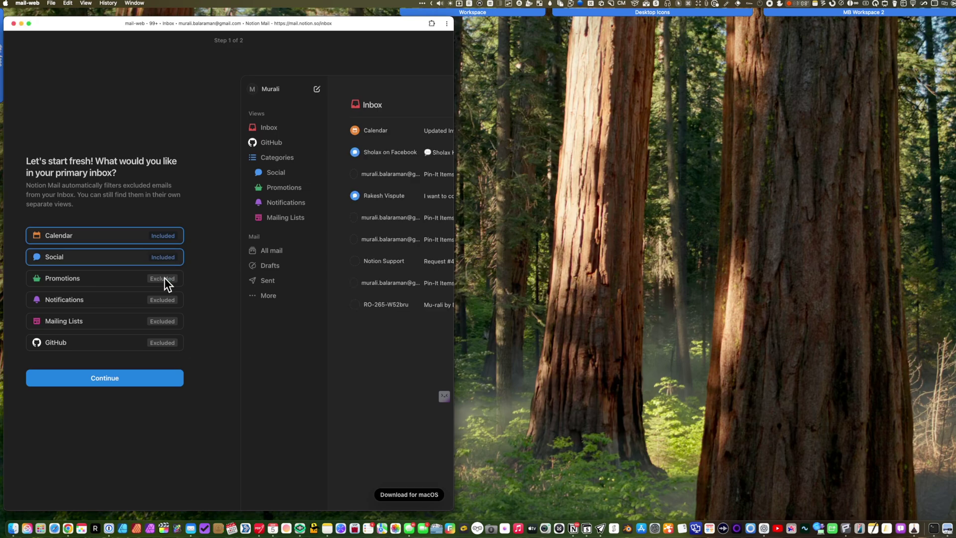
{"action": "left_click", "coordinate": [172, 343]}
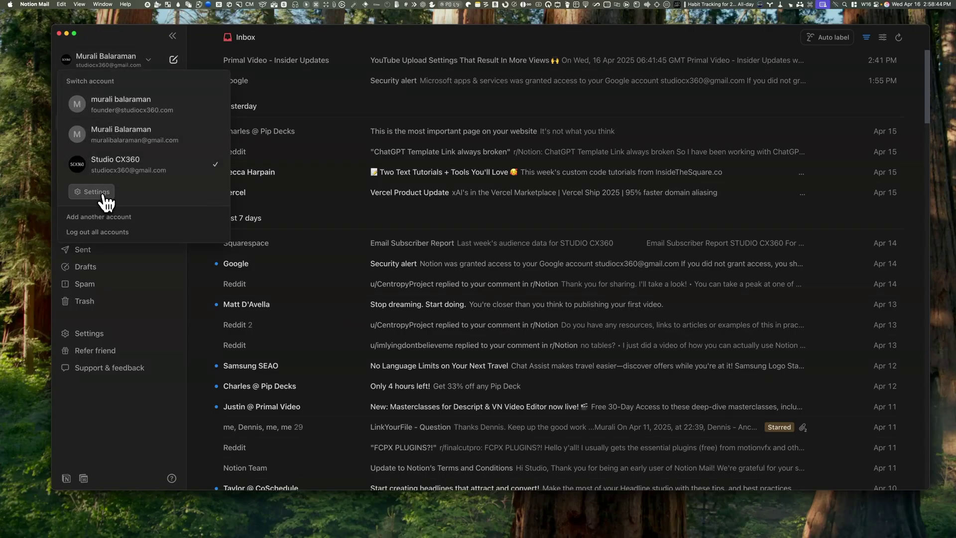
{"action": "left_click", "coordinate": [104, 192]}
{"action": "left_click", "coordinate": [708, 96]}
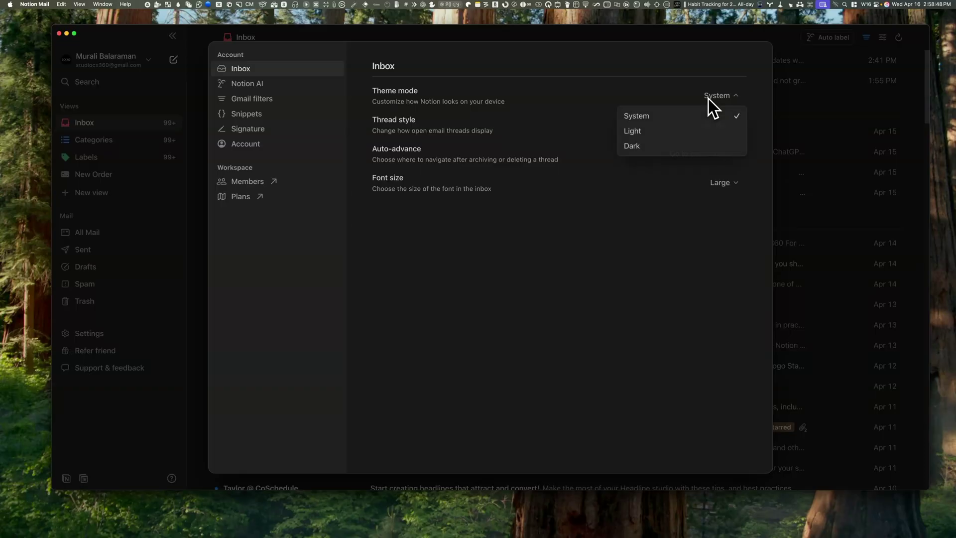
{"action": "left_click", "coordinate": [686, 95]}
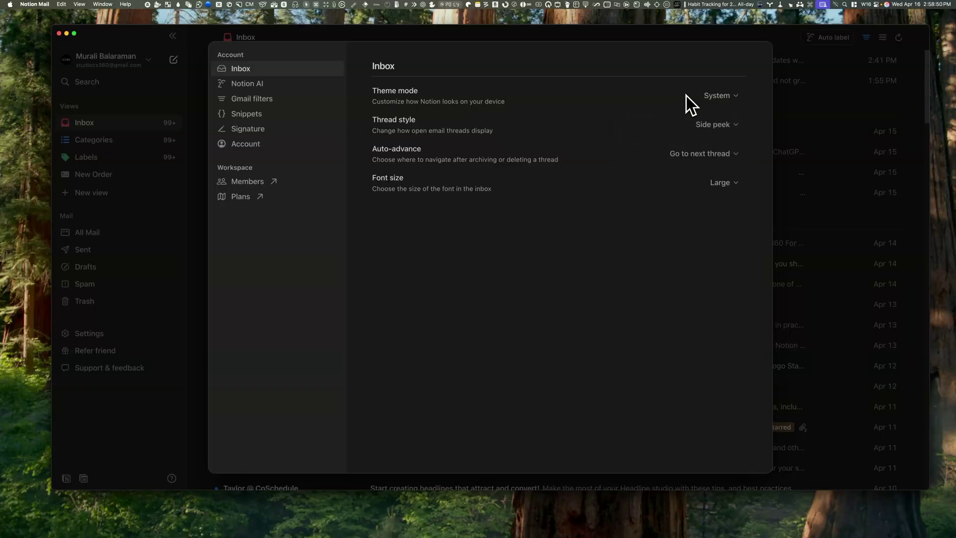
{"action": "left_click", "coordinate": [703, 125]}
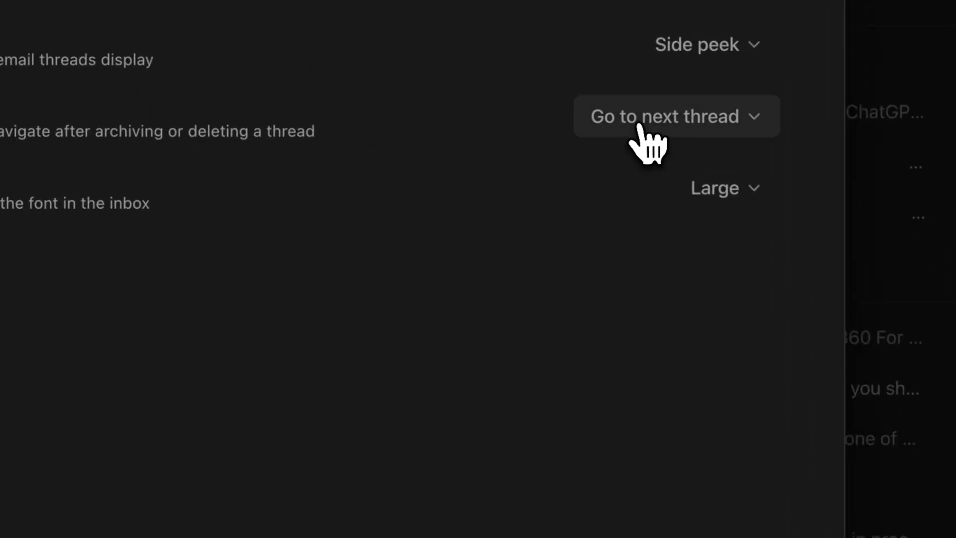
{"action": "left_click", "coordinate": [639, 124]}
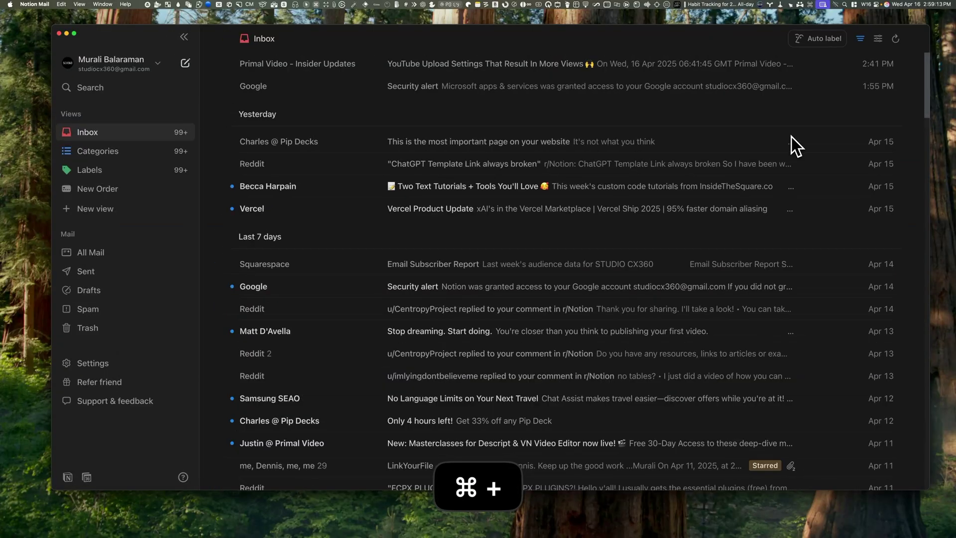
{"action": "key", "text": "super+plus"}
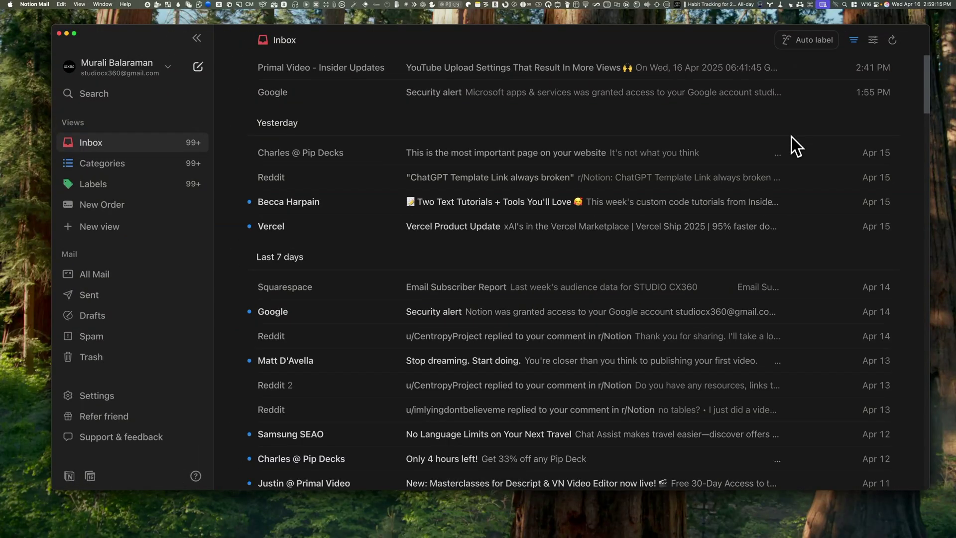
{"action": "key", "text": "super+minus"}
{"action": "key", "text": "super+minus"}
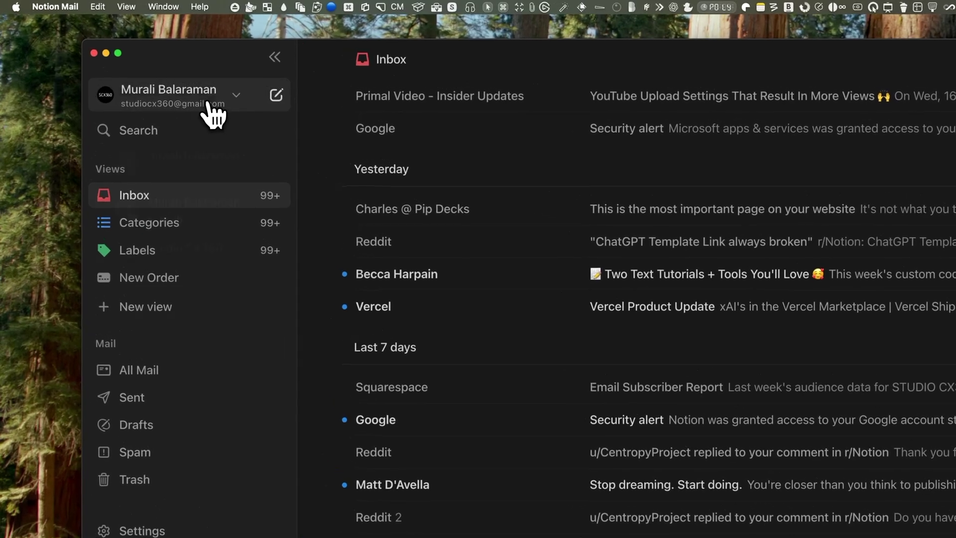
Review the inbox view's grouping, Mailbox: Inbox filter and properties settings.
{"action": "left_click", "coordinate": [130, 65]}
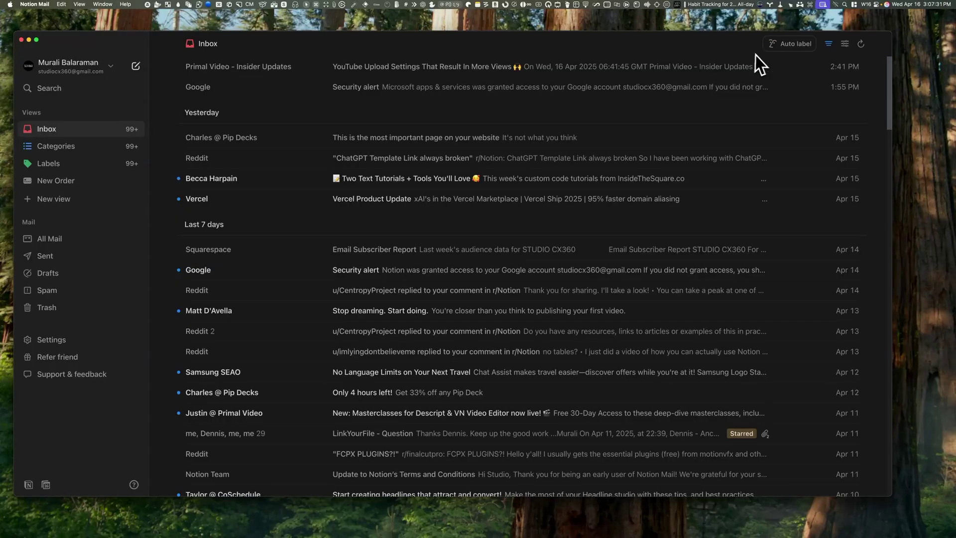
{"action": "left_click", "coordinate": [752, 70]}
{"action": "left_click", "coordinate": [737, 130]}
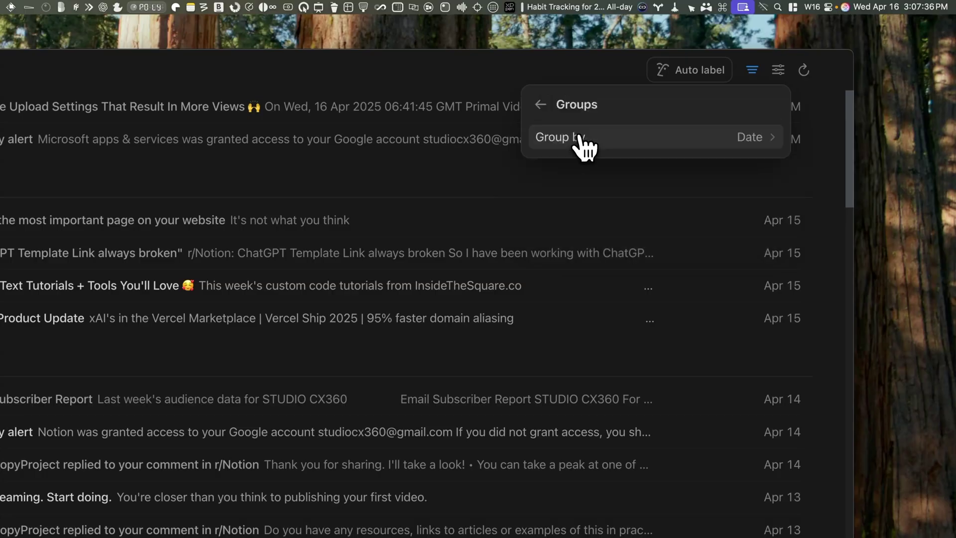
{"action": "left_click", "coordinate": [580, 138]}
{"action": "left_click", "coordinate": [547, 107]}
{"action": "left_click", "coordinate": [542, 104]}
{"action": "left_click", "coordinate": [563, 152]}
{"action": "left_click", "coordinate": [638, 132]}
{"action": "left_click", "coordinate": [693, 129]}
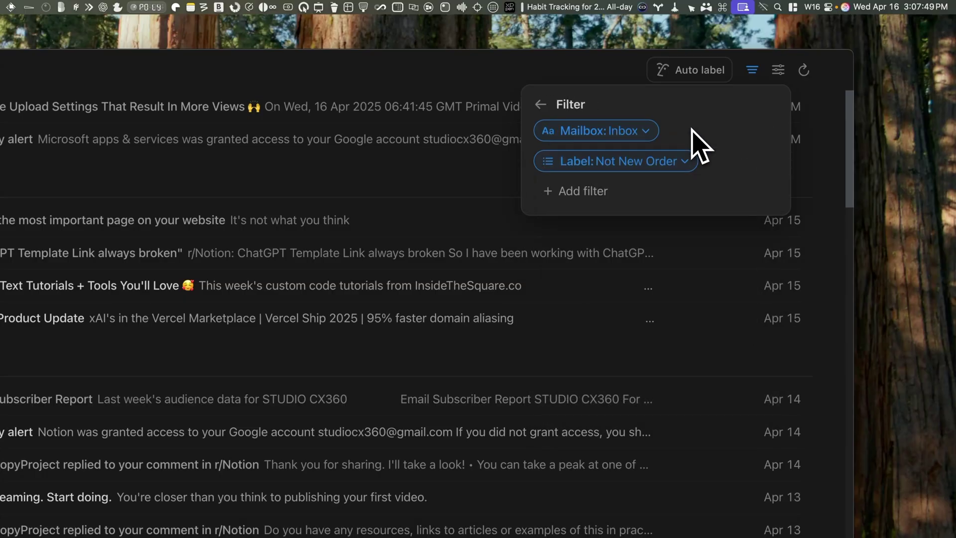
{"action": "left_click", "coordinate": [547, 106]}
{"action": "left_click", "coordinate": [695, 184]}
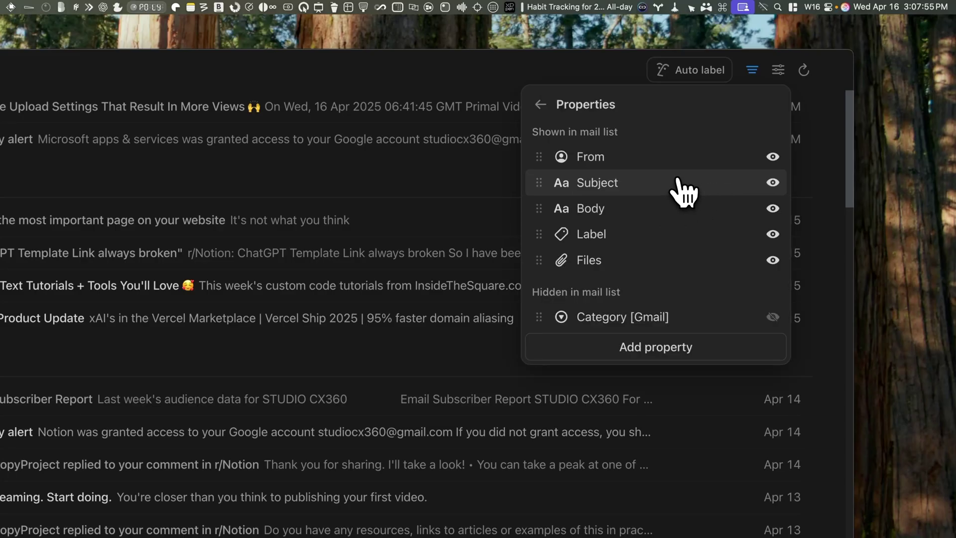
{"action": "left_click", "coordinate": [541, 105]}
Add Reply to the custom hover actions and close the settings.
{"action": "left_click", "coordinate": [603, 214]}
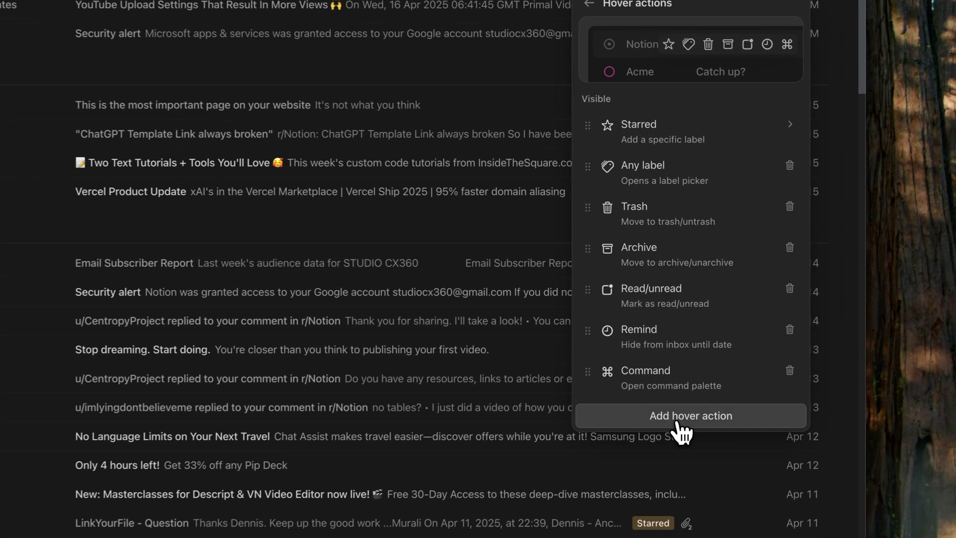
{"action": "left_click", "coordinate": [763, 358]}
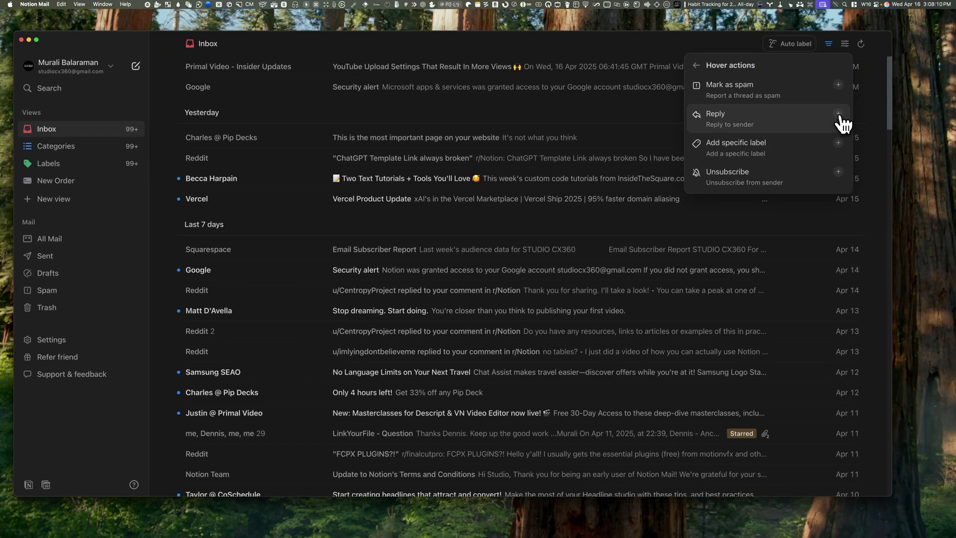
{"action": "left_click", "coordinate": [839, 113]}
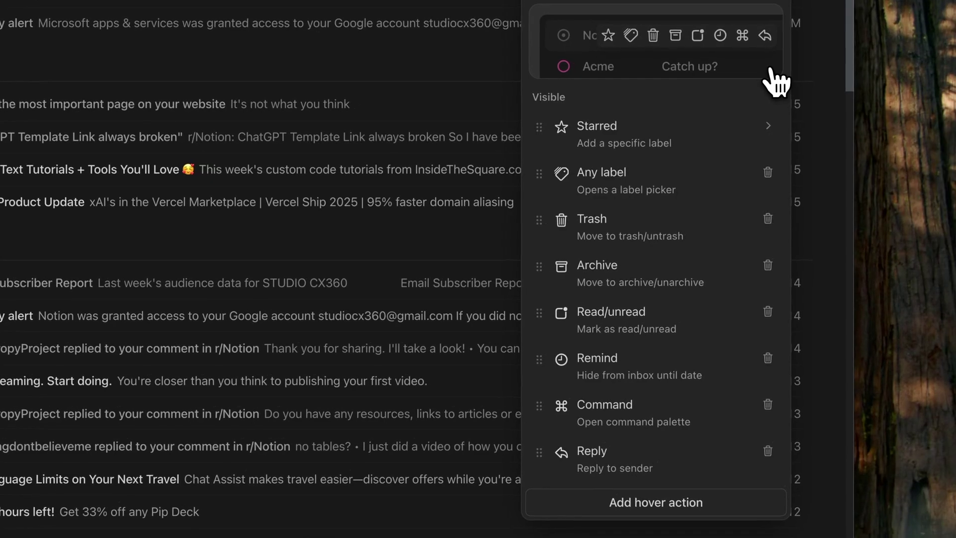
{"action": "key", "text": "Escape"}
{"action": "mouse_move", "coordinate": [583, 289]}
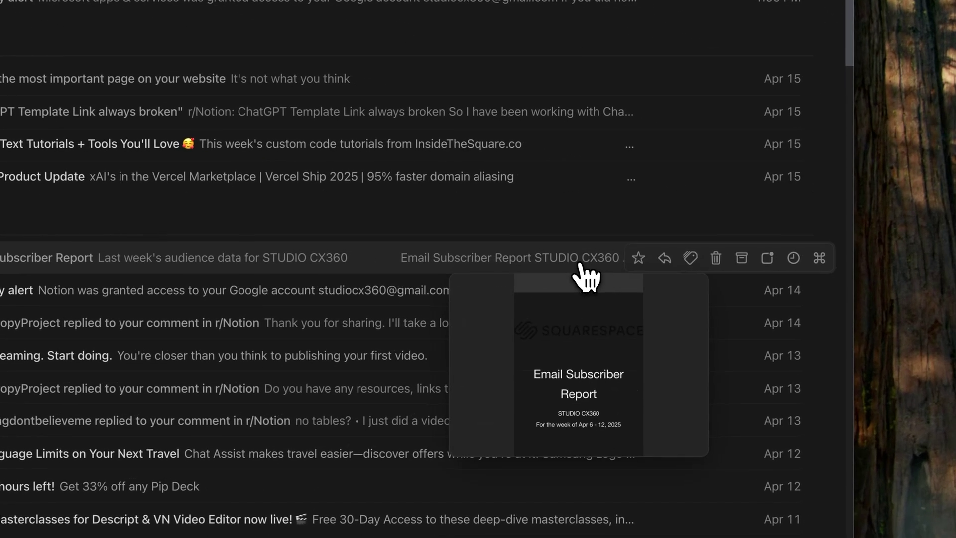
{"action": "left_click", "coordinate": [692, 259]}
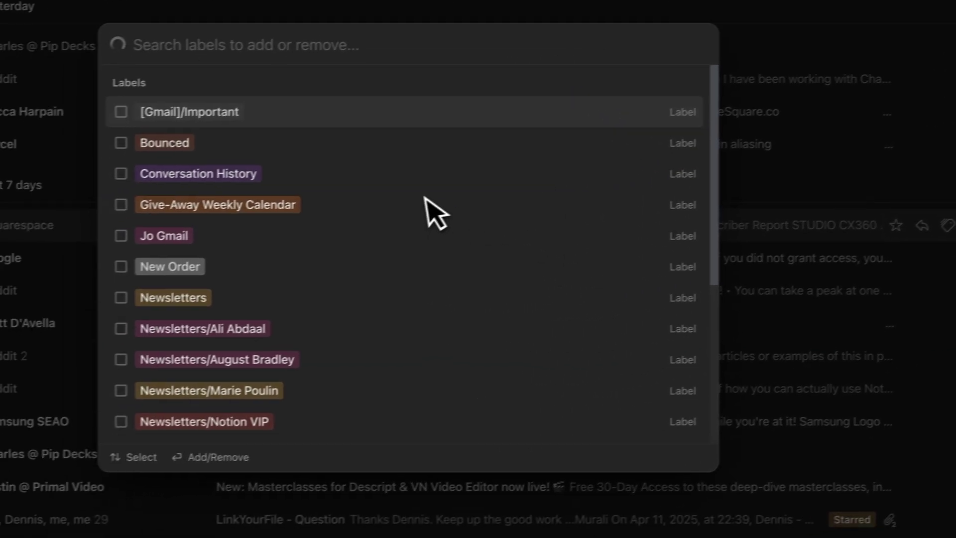
{"action": "scroll", "coordinate": [530, 150], "scroll_direction": "down", "scroll_amount": 6}
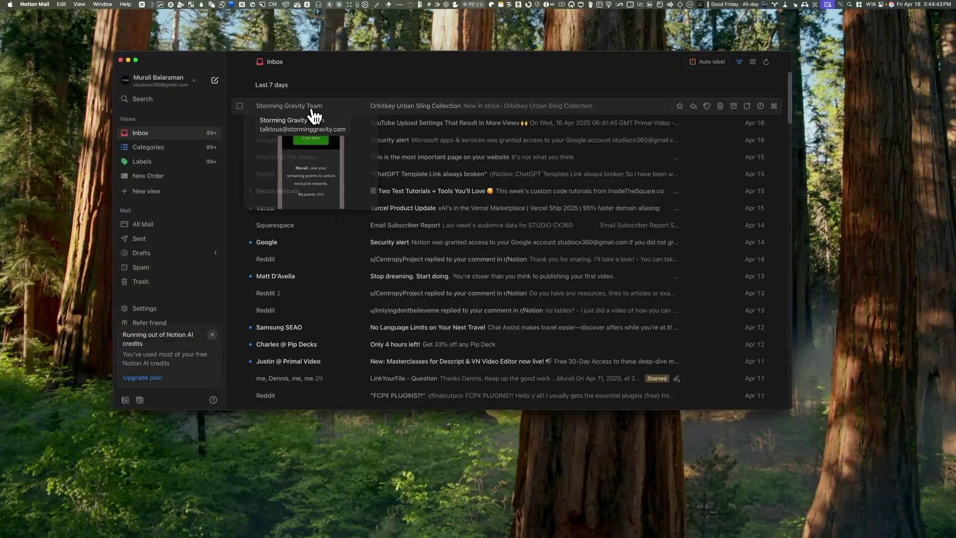
{"action": "left_click", "coordinate": [313, 107]}
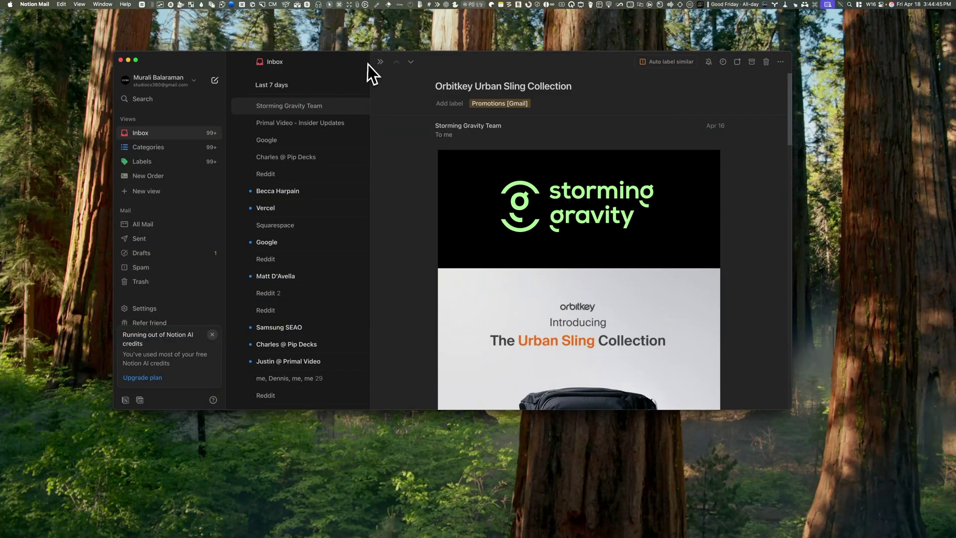
{"action": "left_click", "coordinate": [380, 62]}
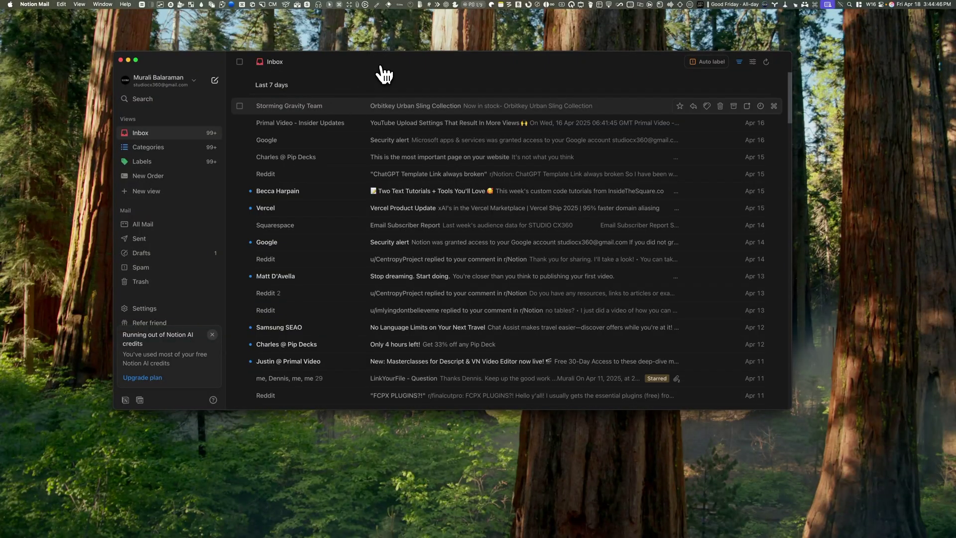
{"action": "left_click", "coordinate": [273, 149]}
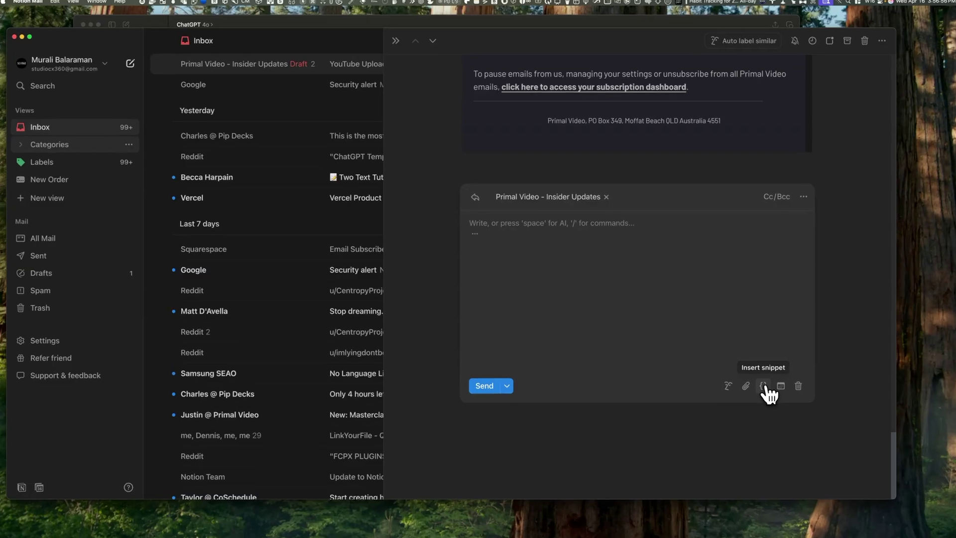
Create a new snippet whose content reads 'Hi' followed by the First name variable.
{"action": "left_click", "coordinate": [767, 386]}
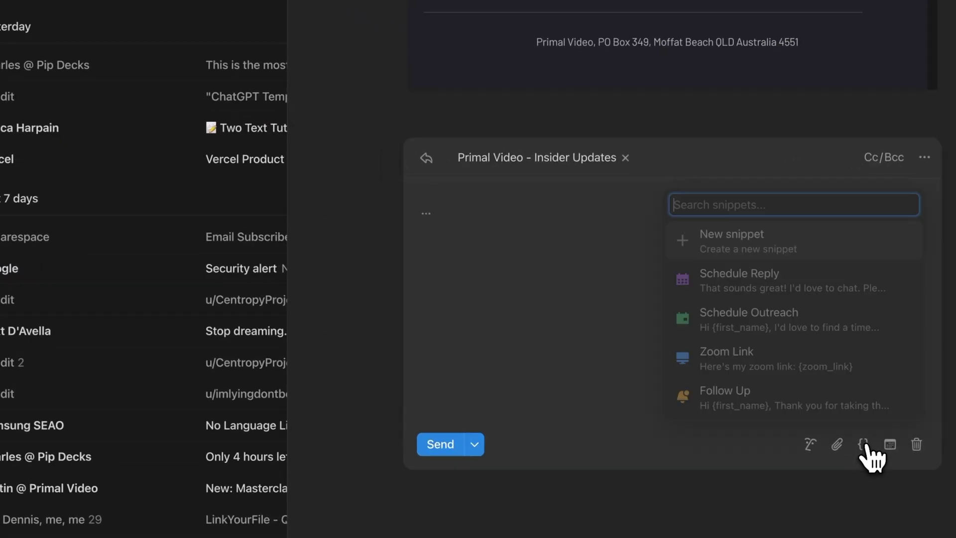
{"action": "left_click", "coordinate": [727, 257]}
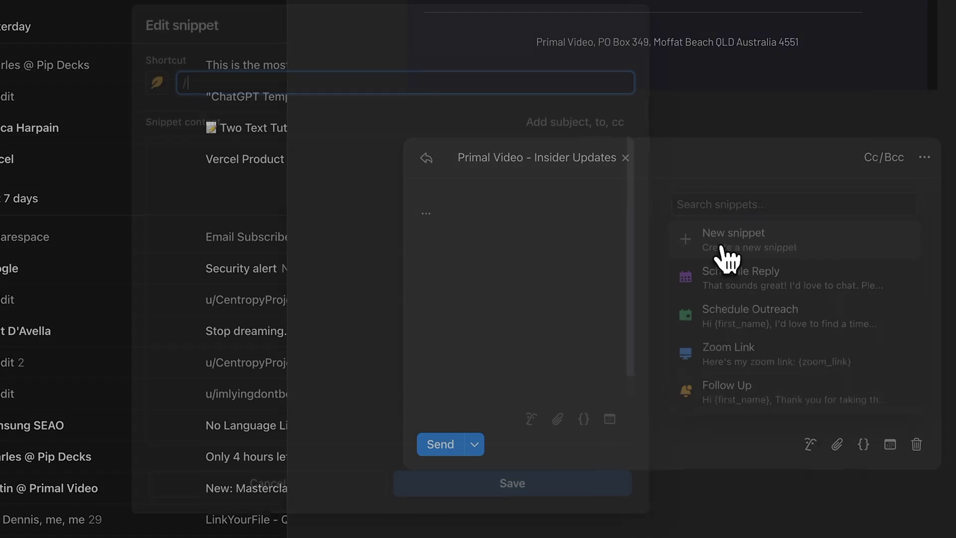
{"action": "left_click", "coordinate": [187, 170]}
{"action": "type", "text": "Hi"}
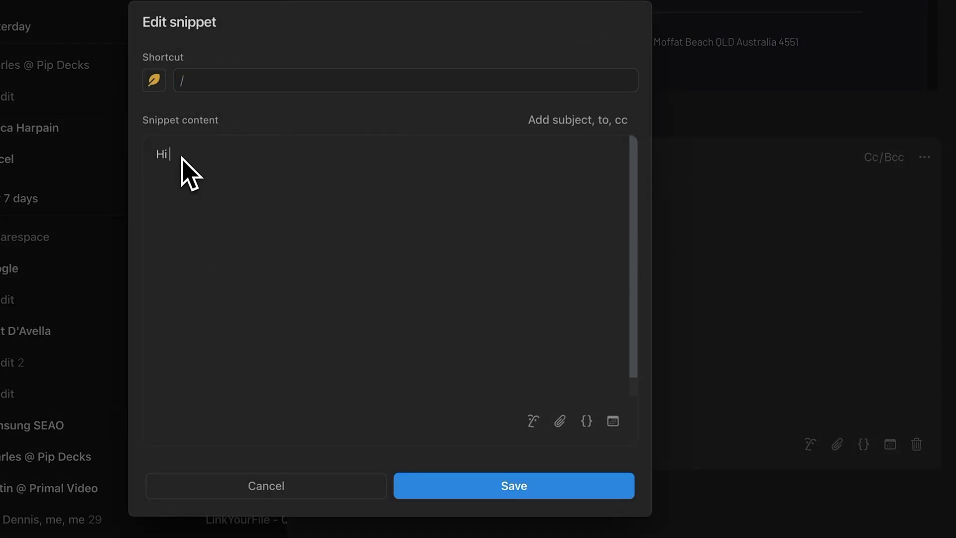
{"action": "type", "text": " {"}
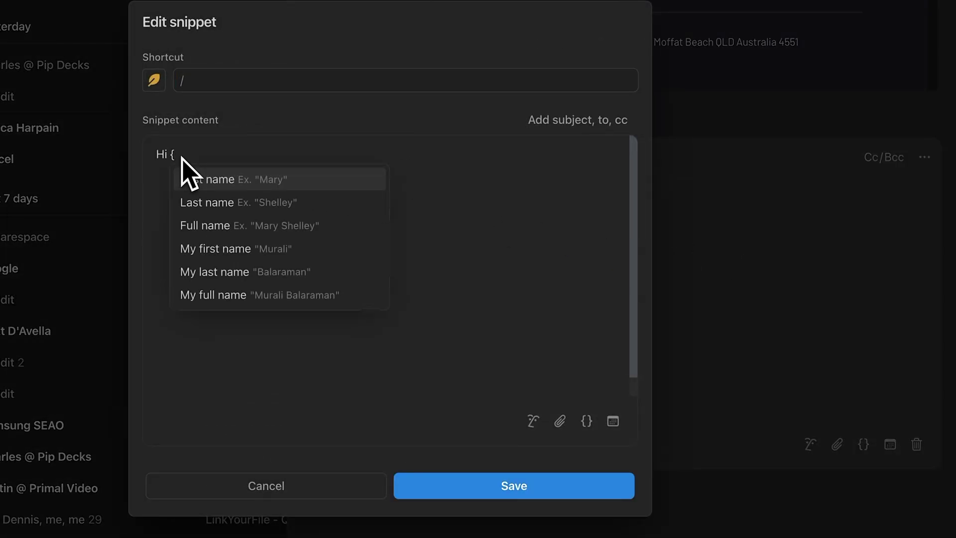
{"action": "left_click", "coordinate": [204, 181]}
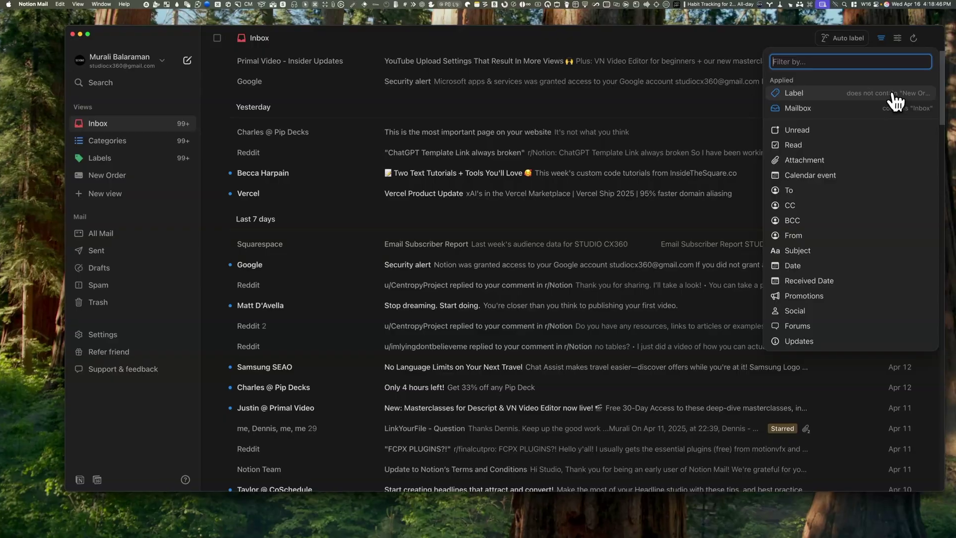
Auto-label Primal Video emails into their own split view, then switch to the New Order view.
{"action": "left_click", "coordinate": [893, 94]}
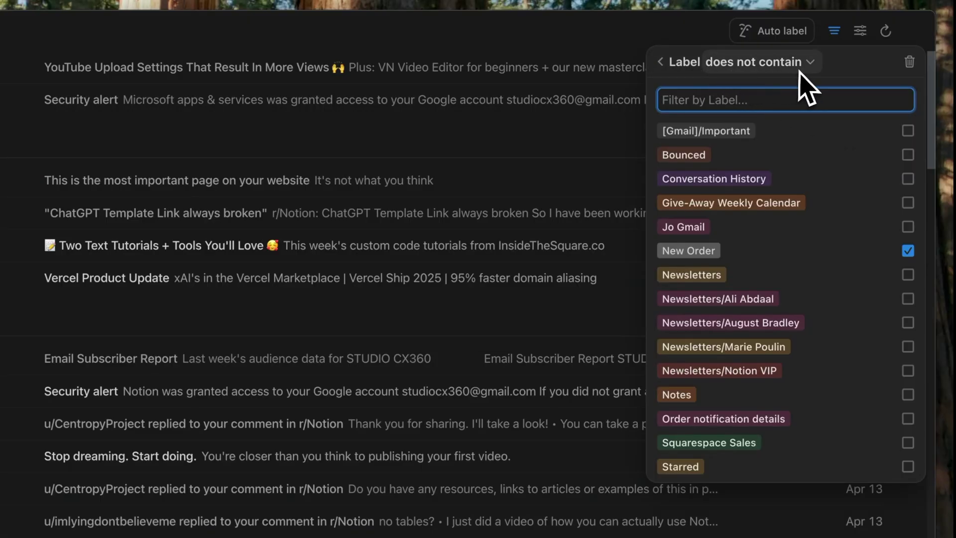
{"action": "left_click", "coordinate": [809, 39]}
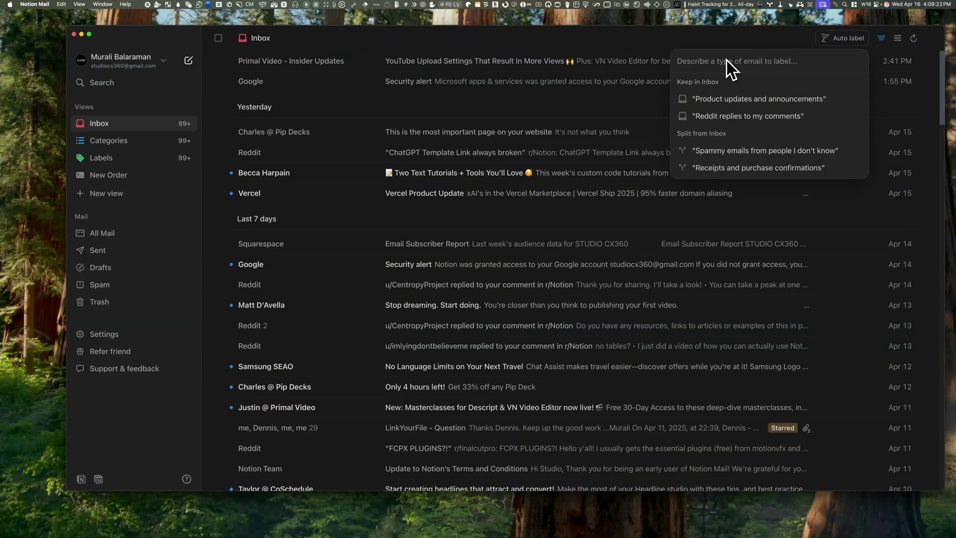
{"action": "type", "text": "Primal Video"}
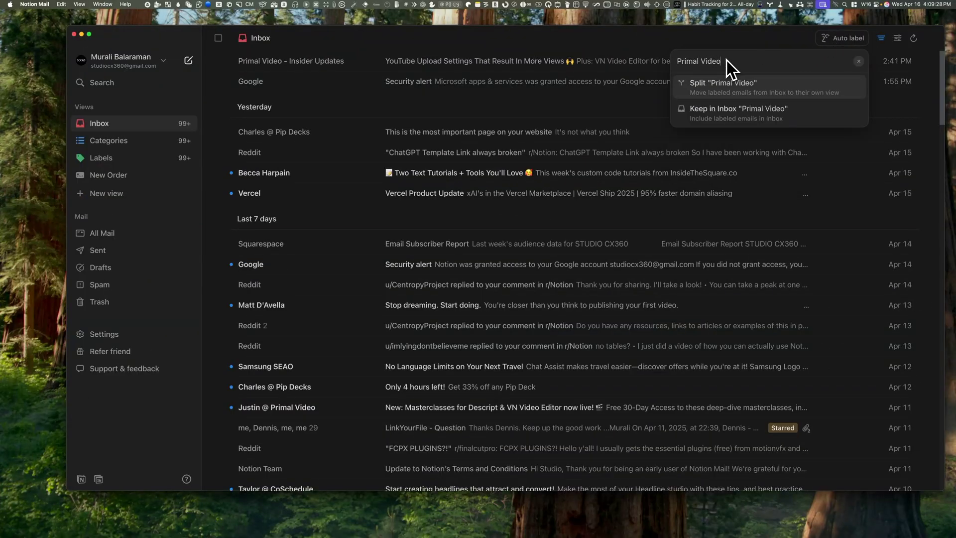
{"action": "left_click", "coordinate": [717, 93]}
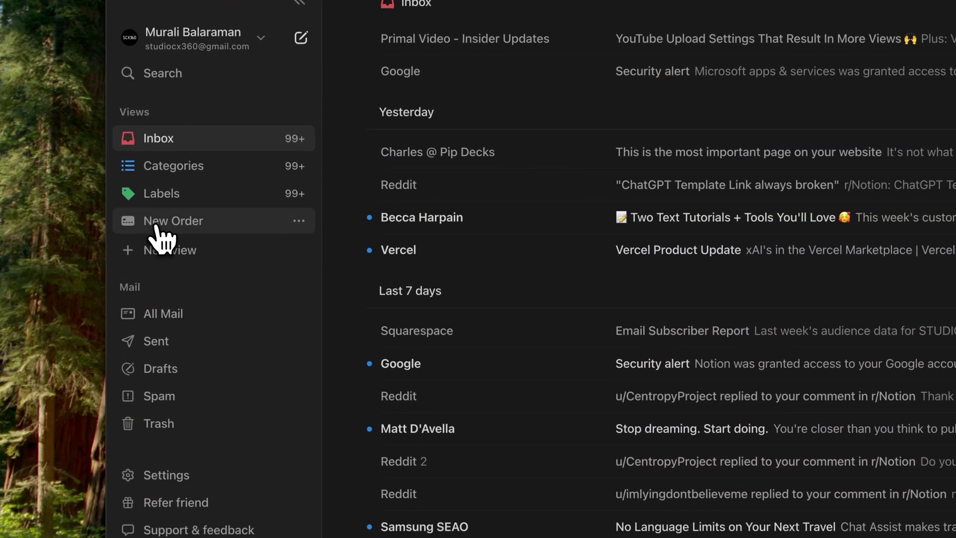
{"action": "left_click", "coordinate": [98, 177]}
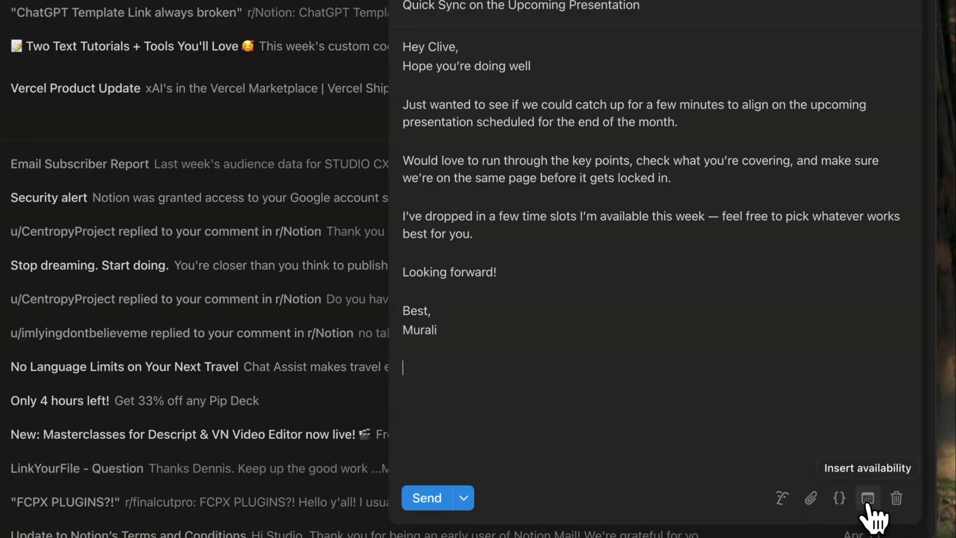
Insert availability with a late-Wednesday block and 30-minute Zoom slots, then preview the Schedule here page.
{"action": "left_click", "coordinate": [868, 503]}
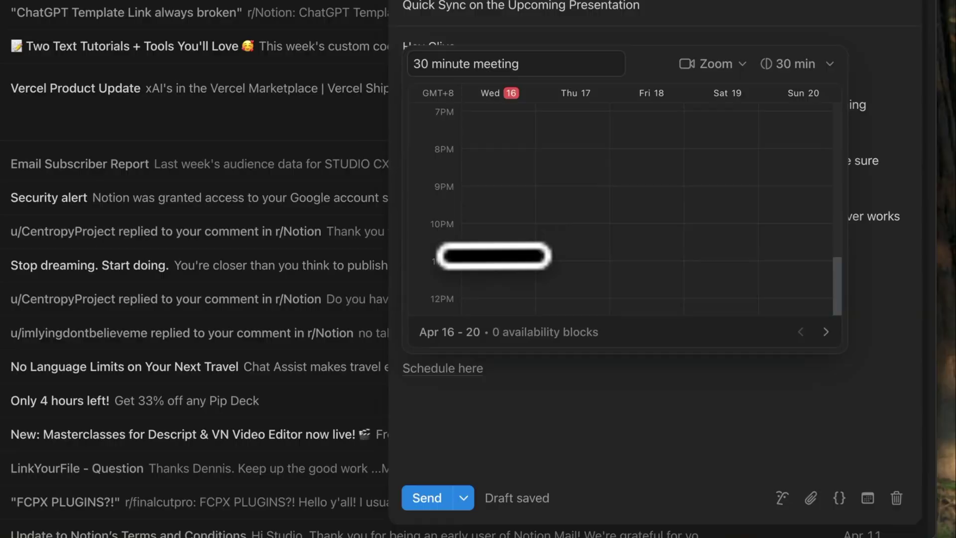
{"action": "left_click_drag", "start_coordinate": [491, 266], "coordinate": [491, 309]}
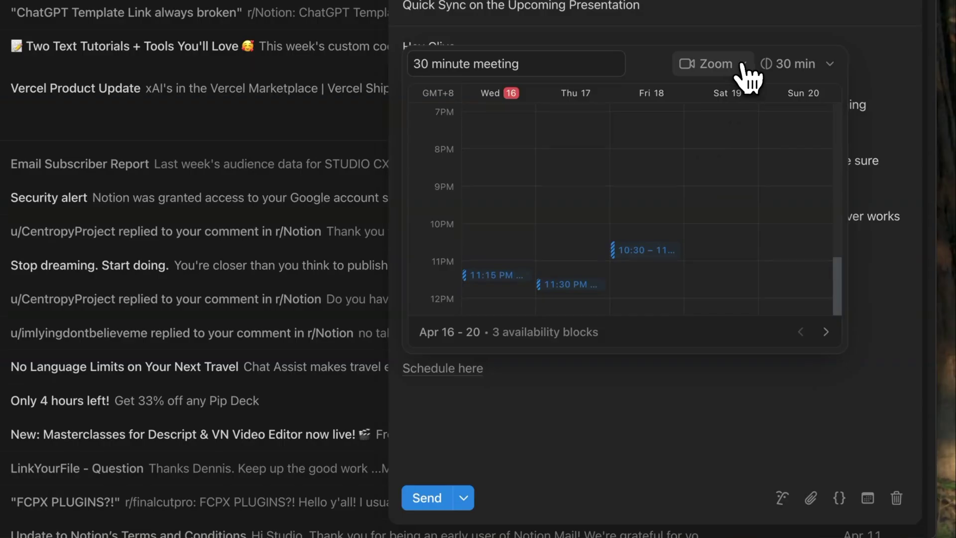
{"action": "left_click", "coordinate": [796, 64]}
{"action": "left_click", "coordinate": [553, 383]}
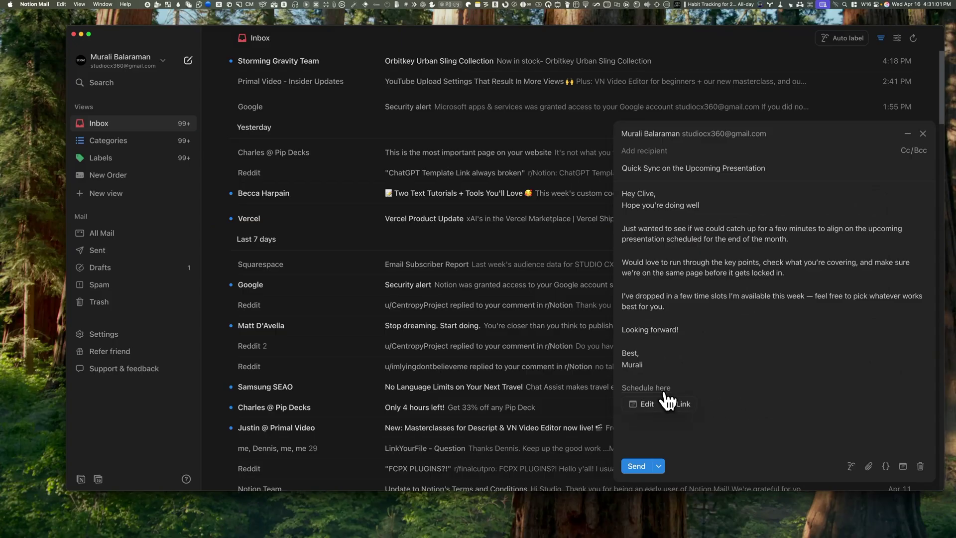
{"action": "left_click", "coordinate": [670, 404]}
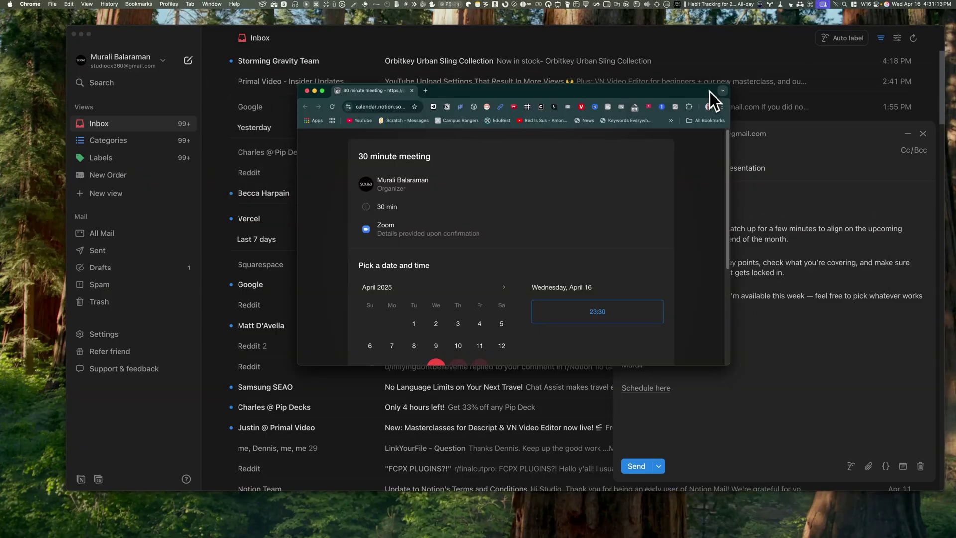
{"action": "scroll", "coordinate": [482, 258], "scroll_direction": "down", "scroll_amount": 3}
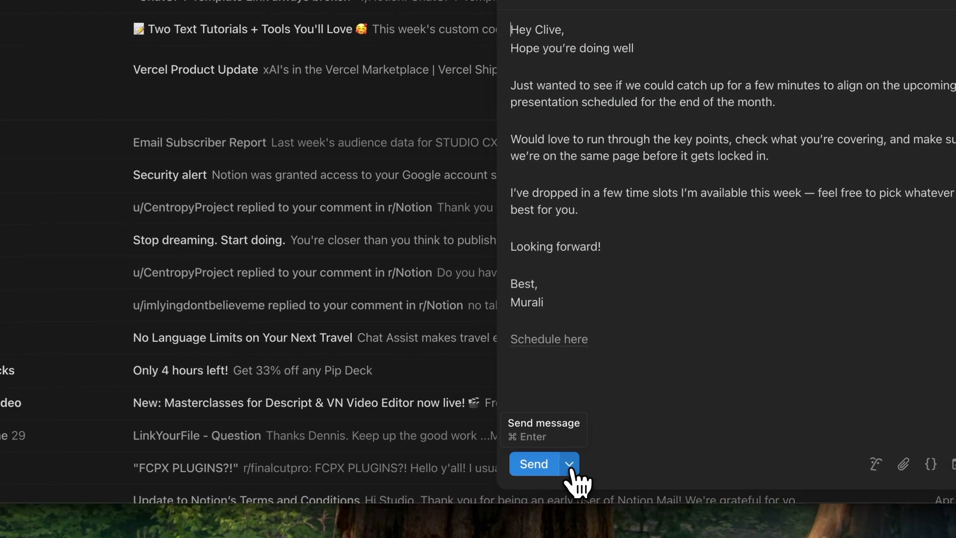
Preview the Custom date picker for scheduled send, then open Settings on the Inbox page.
{"action": "left_click", "coordinate": [569, 465]}
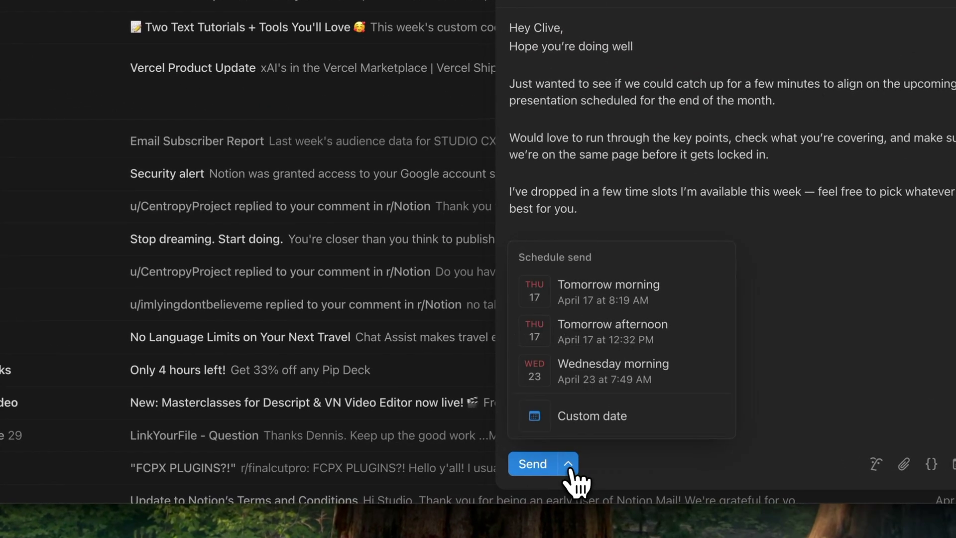
{"action": "left_click", "coordinate": [578, 421]}
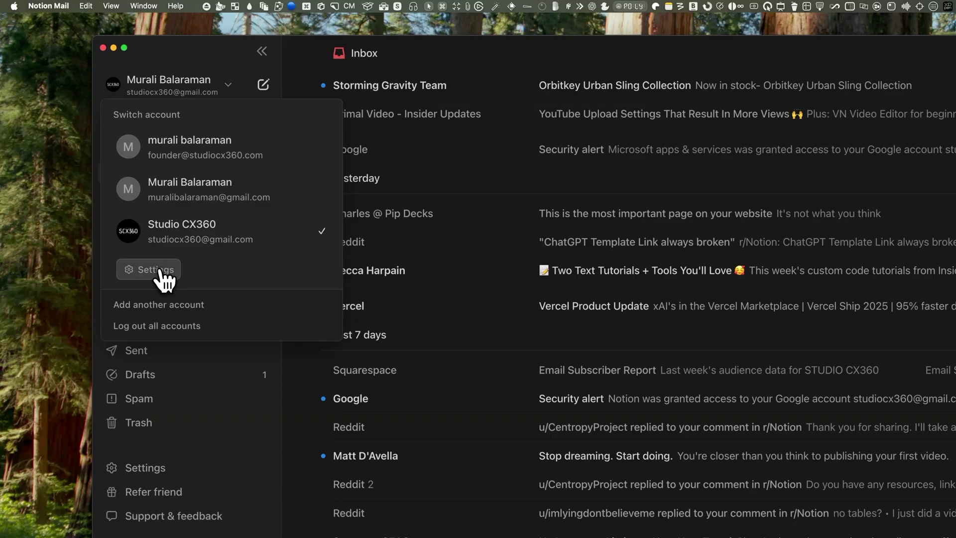
{"action": "left_click", "coordinate": [155, 269]}
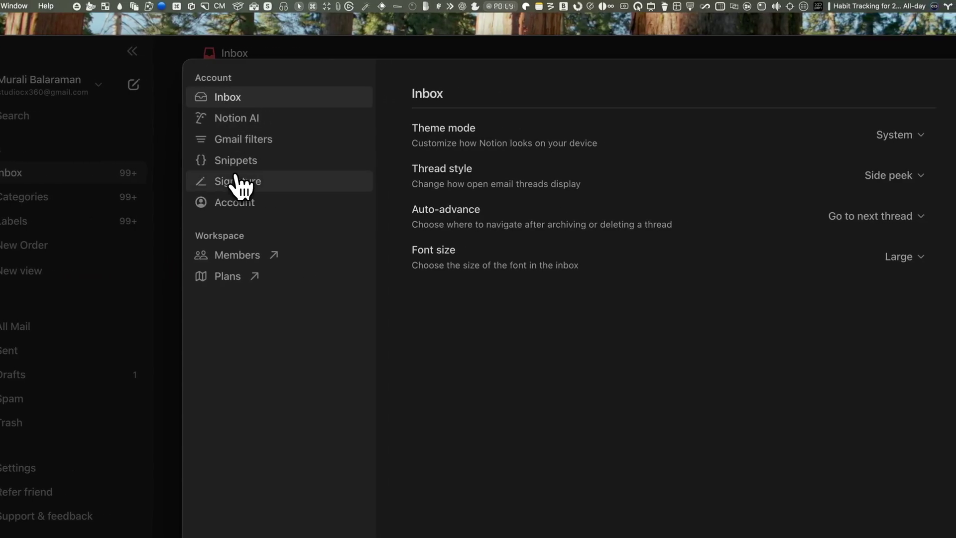
Switch Settings to the Account page showing the export option.
{"action": "left_click", "coordinate": [232, 204]}
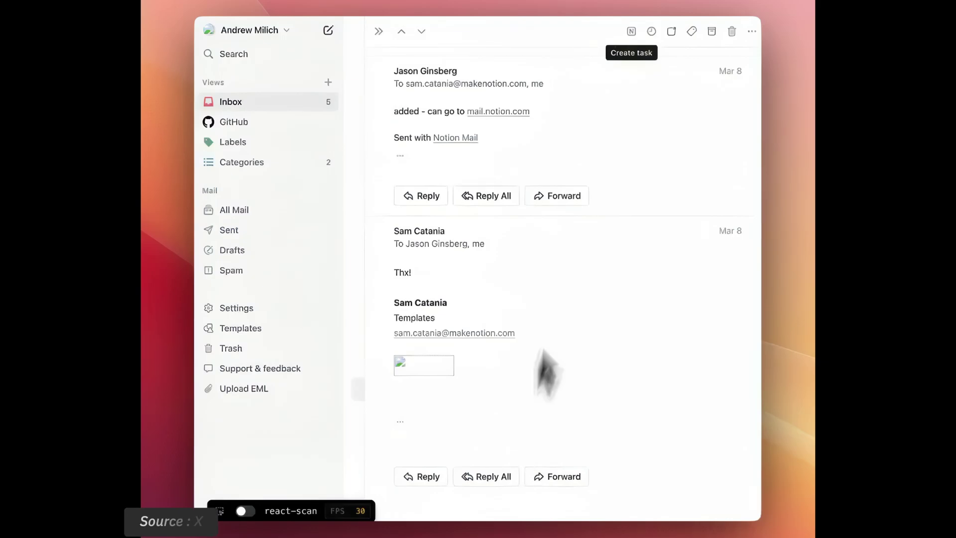
Save the 'Fwd: Notion Mail' email as a new private Notion page.
{"action": "left_click", "coordinate": [629, 32]}
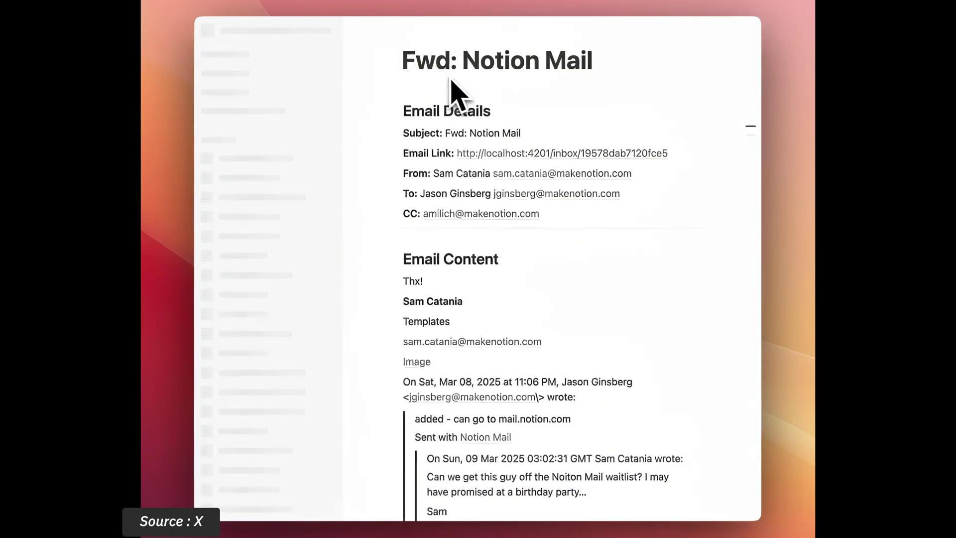
{"action": "scroll", "coordinate": [453, 90], "scroll_direction": "up", "scroll_amount": 3}
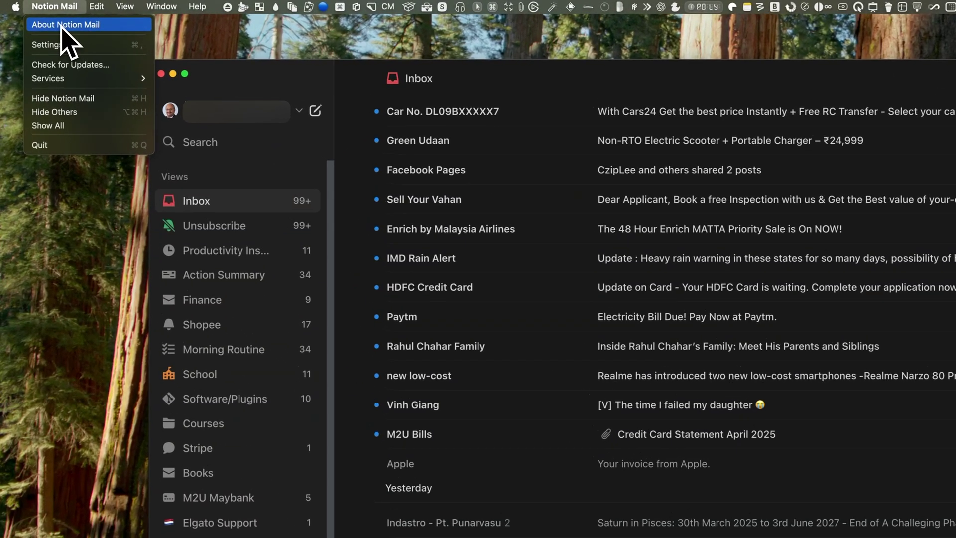
Open the About Notion Mail window showing version 0.0.32 (0387481).
{"action": "left_click", "coordinate": [63, 26]}
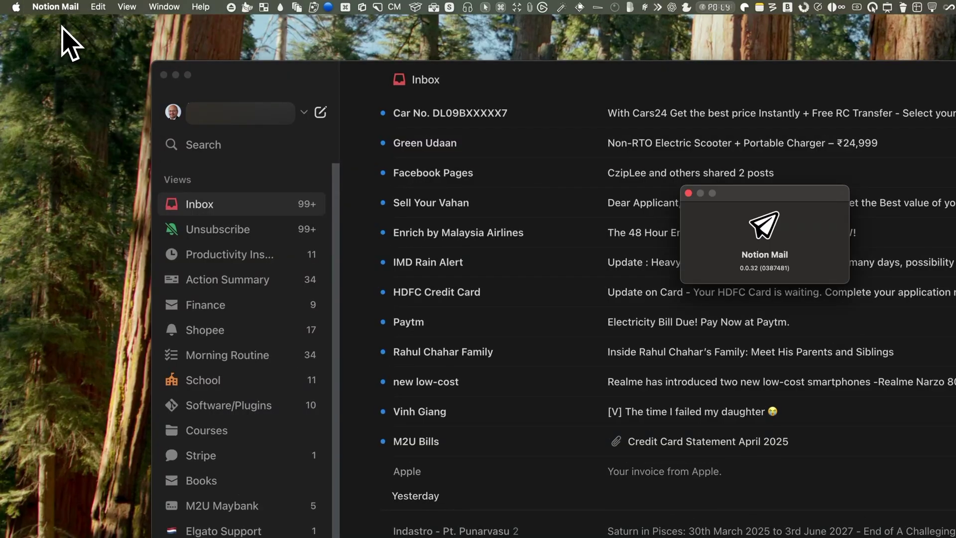